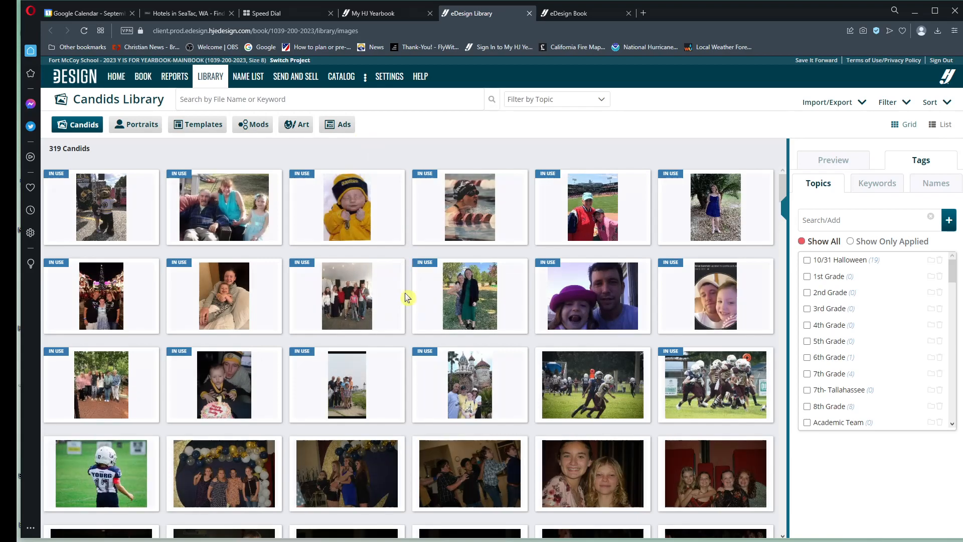
Step: Tag the whole run of Fall Ball photos, from Fall Ball keeps (42).jpg to the three-boys group photo, with the Dances topic
scroll(406, 297, down, 4)
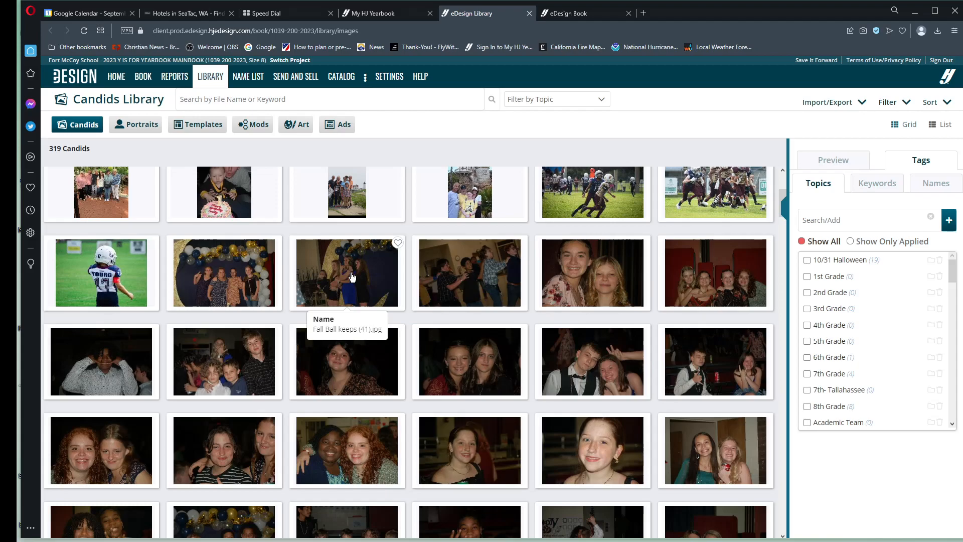
scroll(351, 277, down, 1)
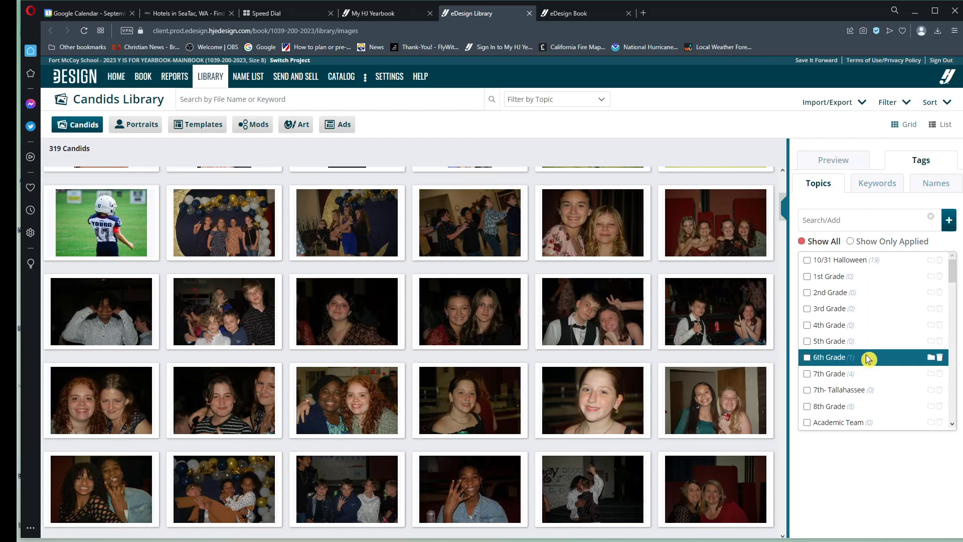
scroll(868, 359, down, 3)
scroll(868, 359, down, 3)
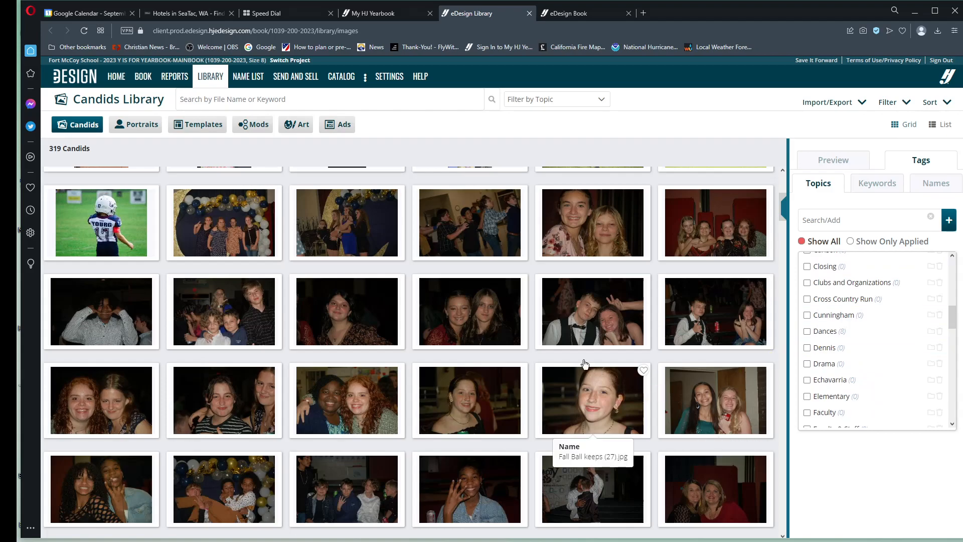
click(237, 225)
scroll(551, 362, down, 4)
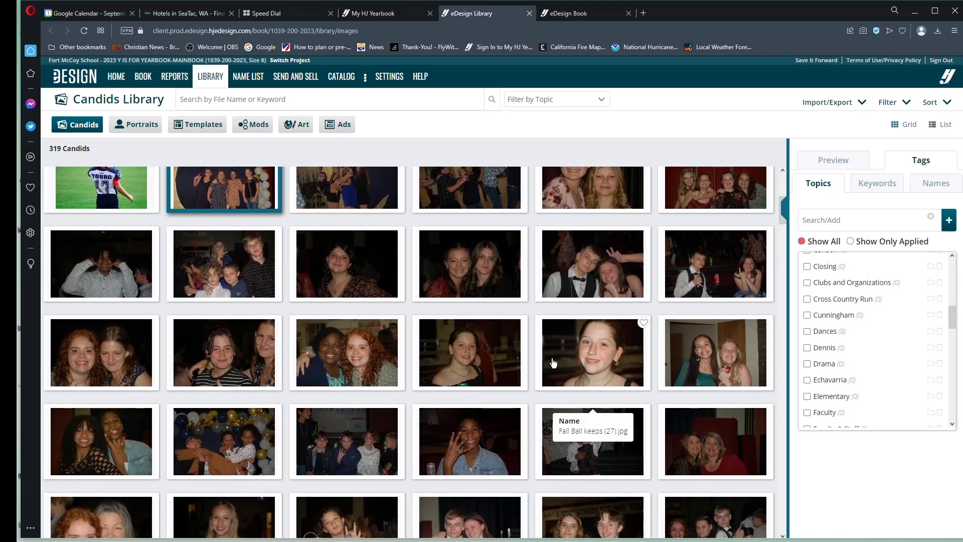
scroll(553, 362, down, 4)
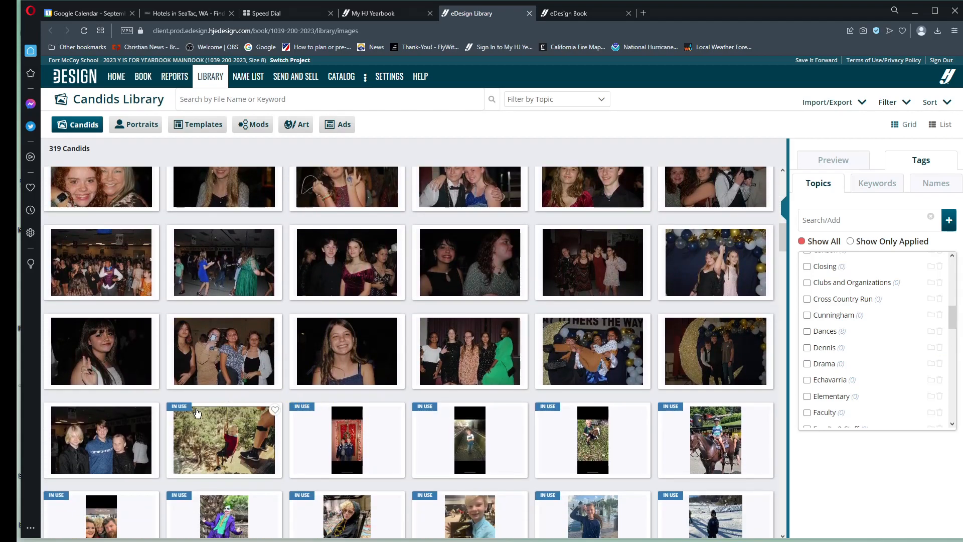
shift+click(96, 441)
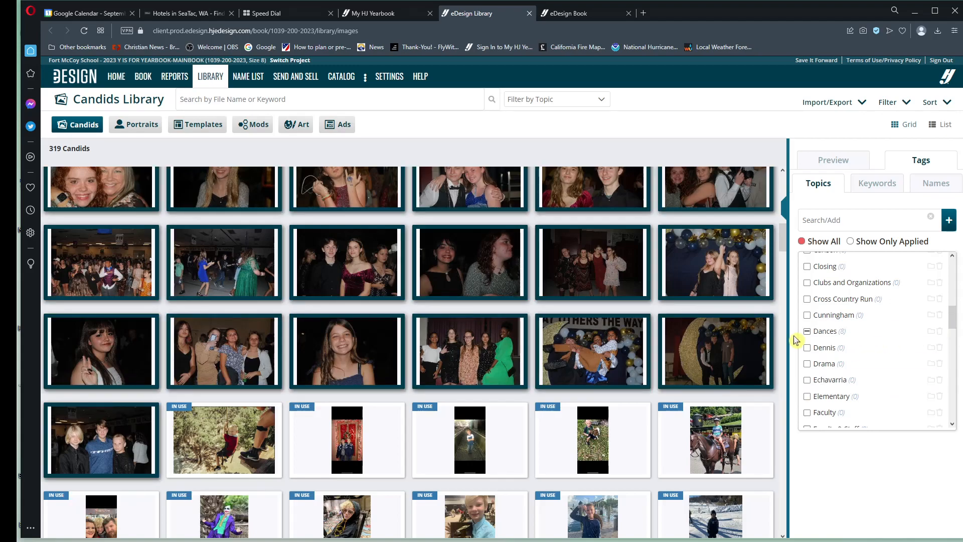
click(808, 332)
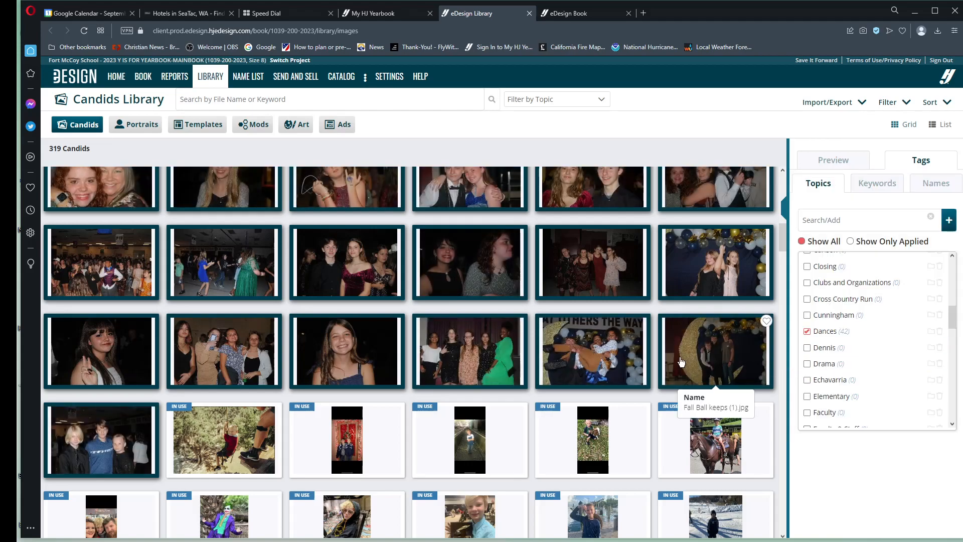
Step: Review the selected Fall Ball photos and check which grade topic is applied to Fall Ball keeps (26).jpg
scroll(695, 343, up, 5)
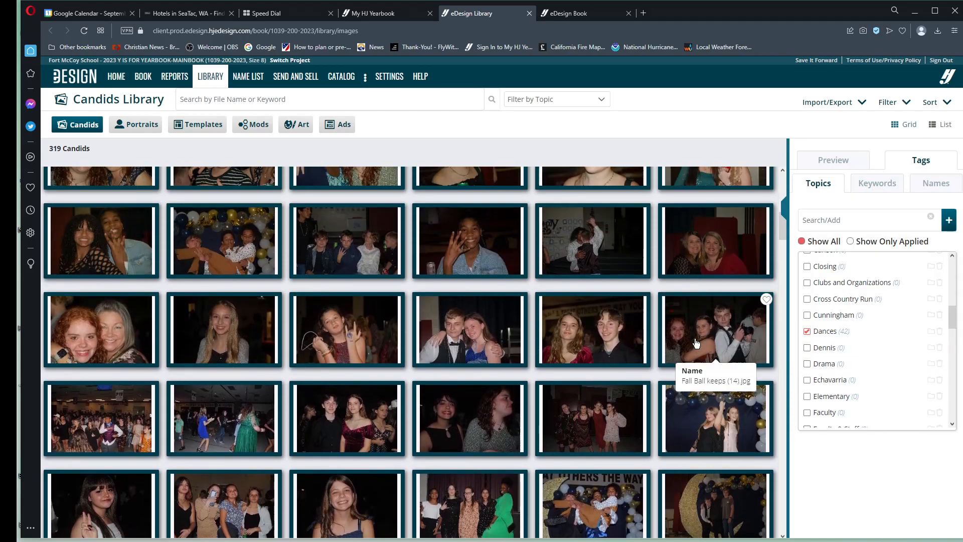
scroll(347, 341, up, 4)
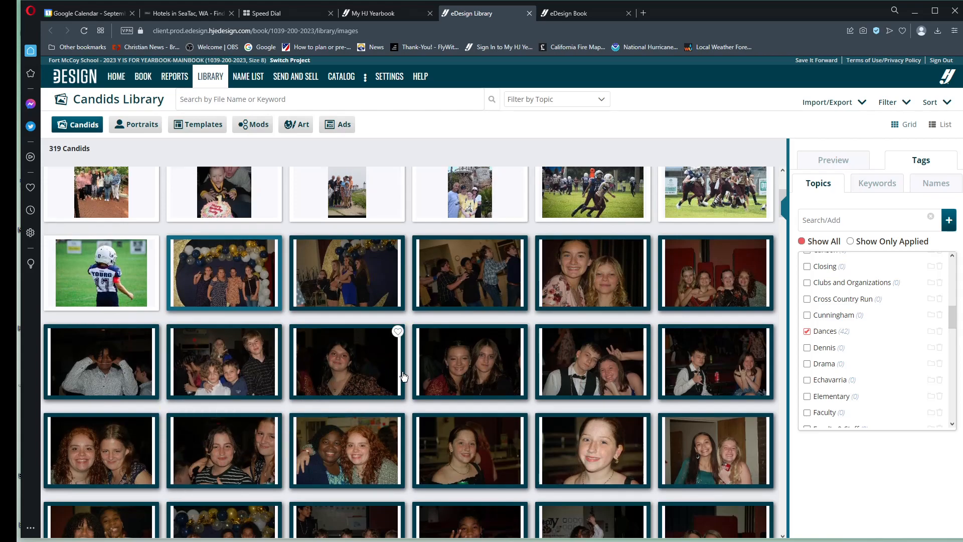
scroll(396, 326, down, 1)
click(715, 412)
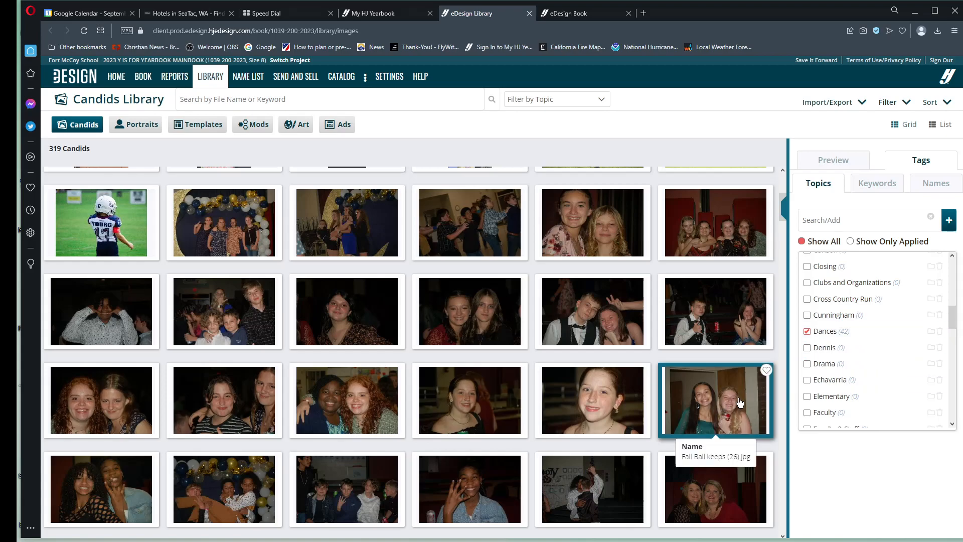
scroll(877, 361, up, 5)
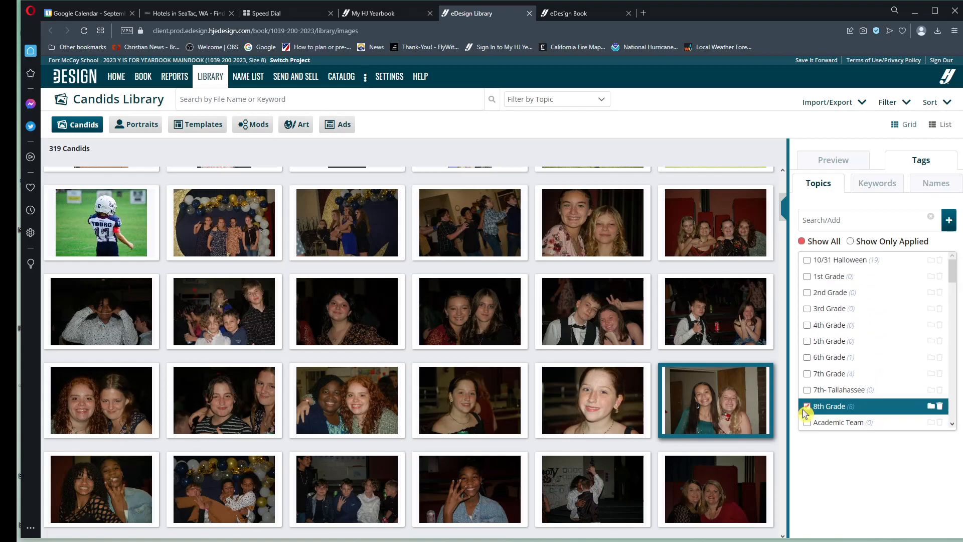
Step: Select Fall Ball keeps (20).jpg and check whether the Dances and Faculty & Staff topics are applied to it
scroll(742, 403, down, 3)
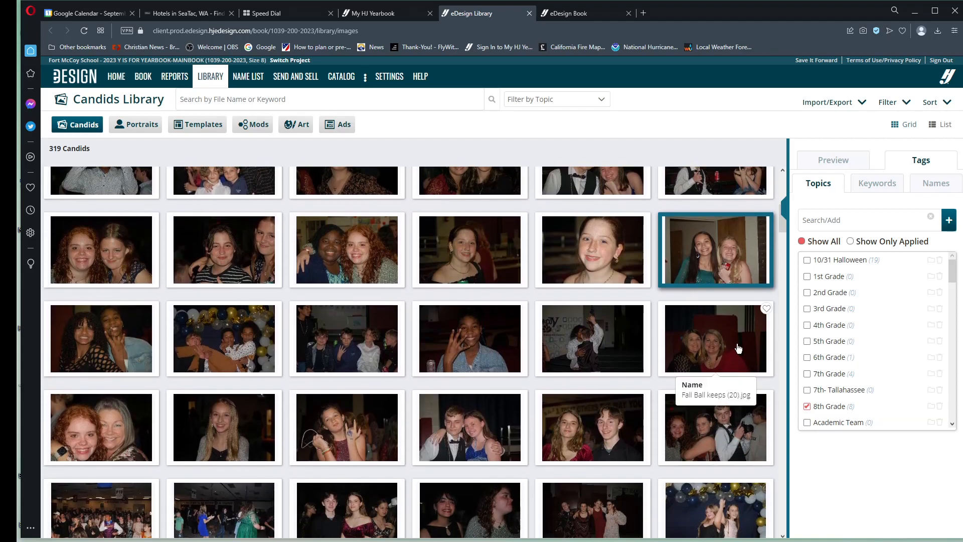
click(733, 345)
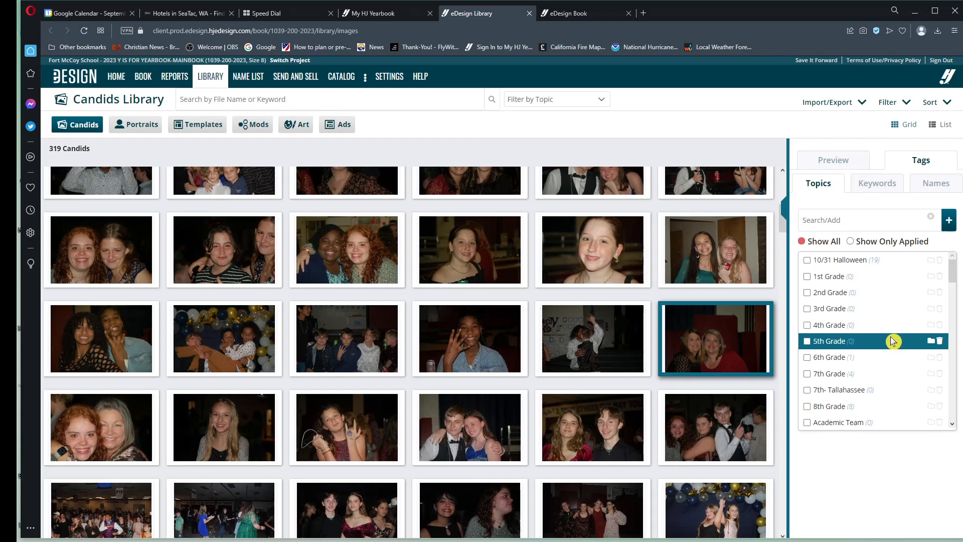
scroll(892, 341, down, 5)
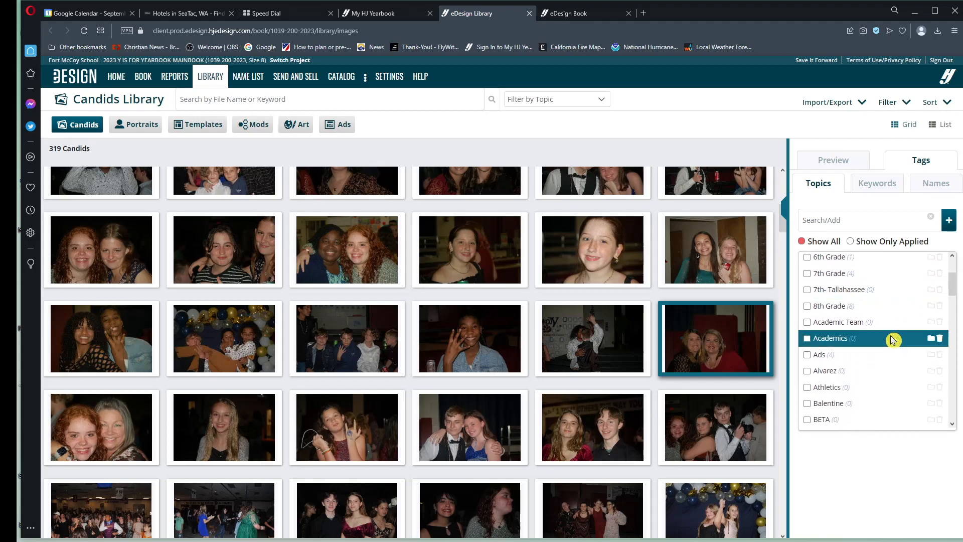
scroll(892, 341, down, 10)
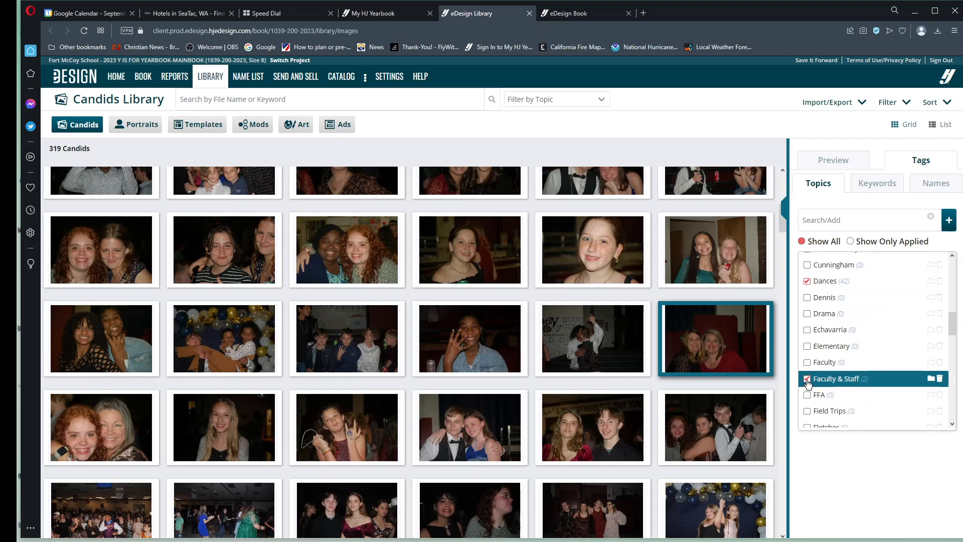
scroll(808, 383, down, 2)
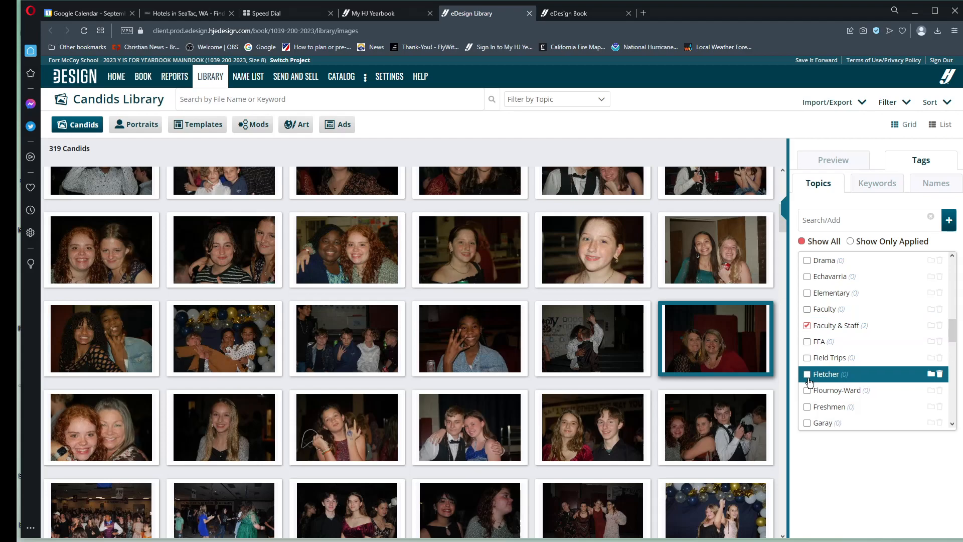
Step: Select the solo Fall Ball photo of the long-haired girl in grey and check its event and grade topics
click(222, 432)
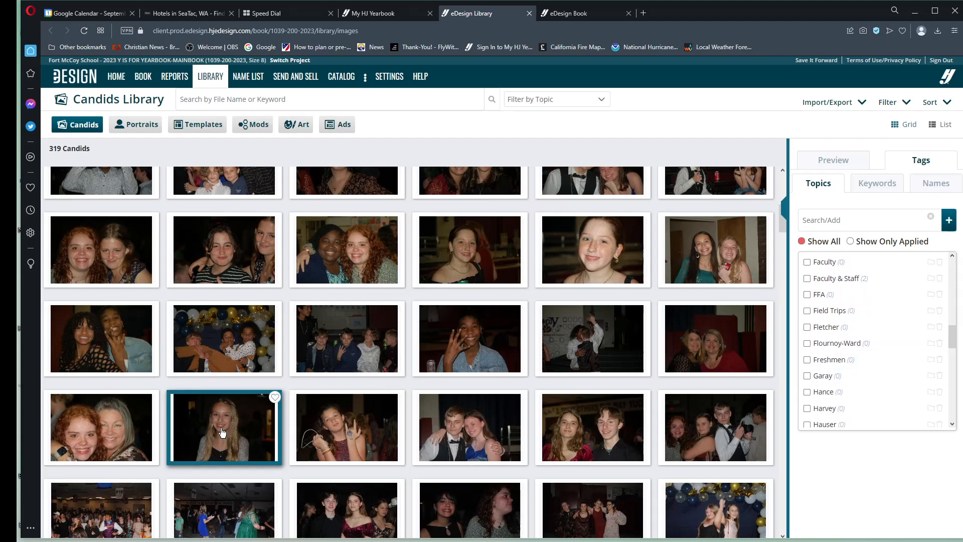
scroll(894, 366, up, 5)
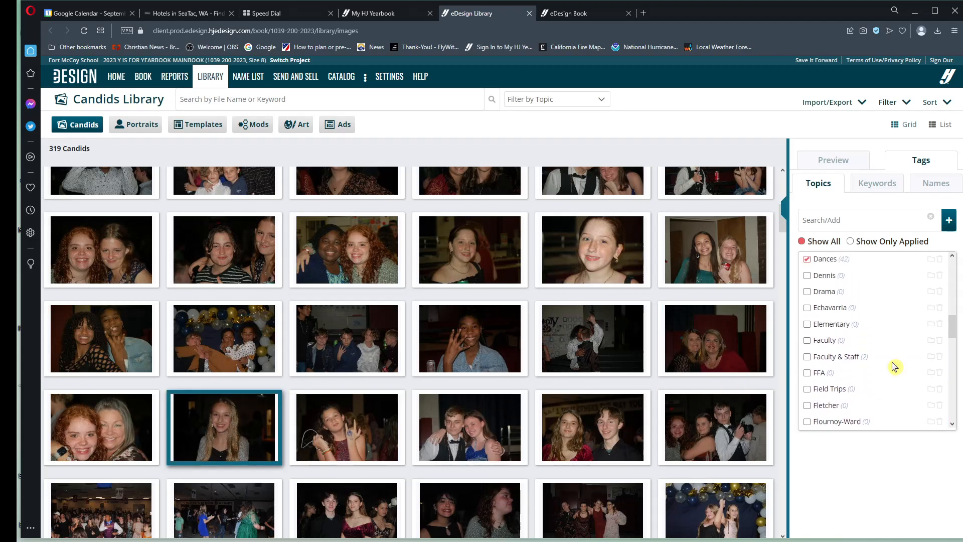
scroll(894, 366, up, 3)
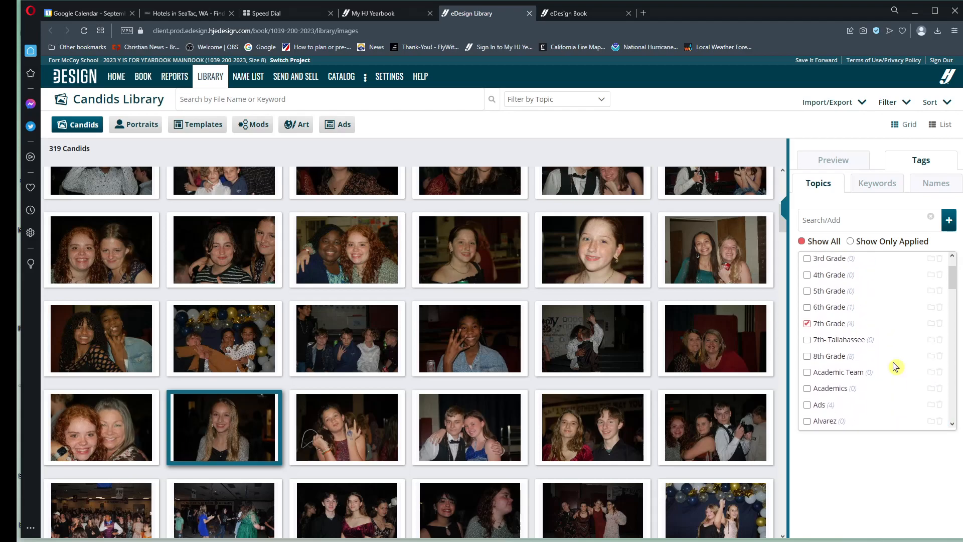
click(818, 326)
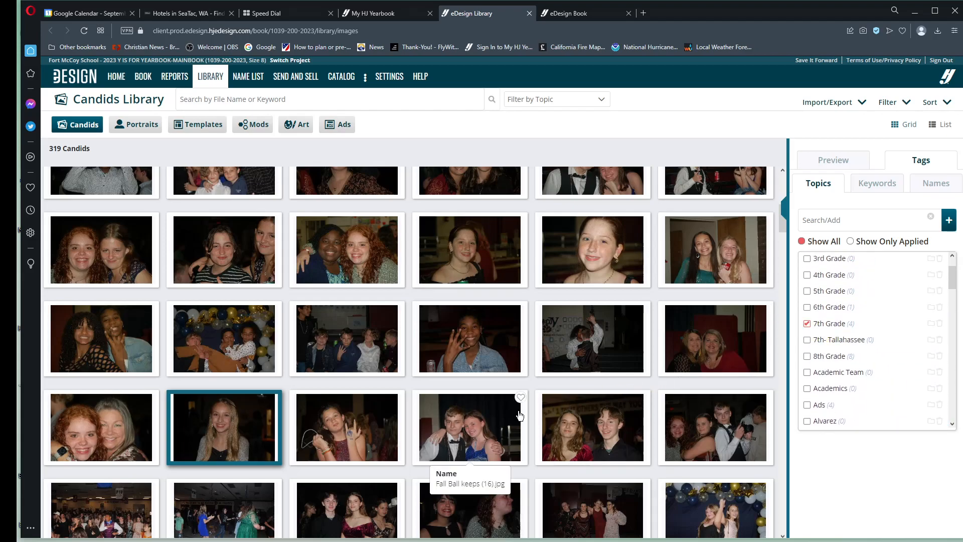
Step: Tag the Pre-K class photos, from the hanging class sign through the second fire truck group photo, with their teacher's name topic
scroll(551, 404, down, 2)
scroll(552, 404, down, 3)
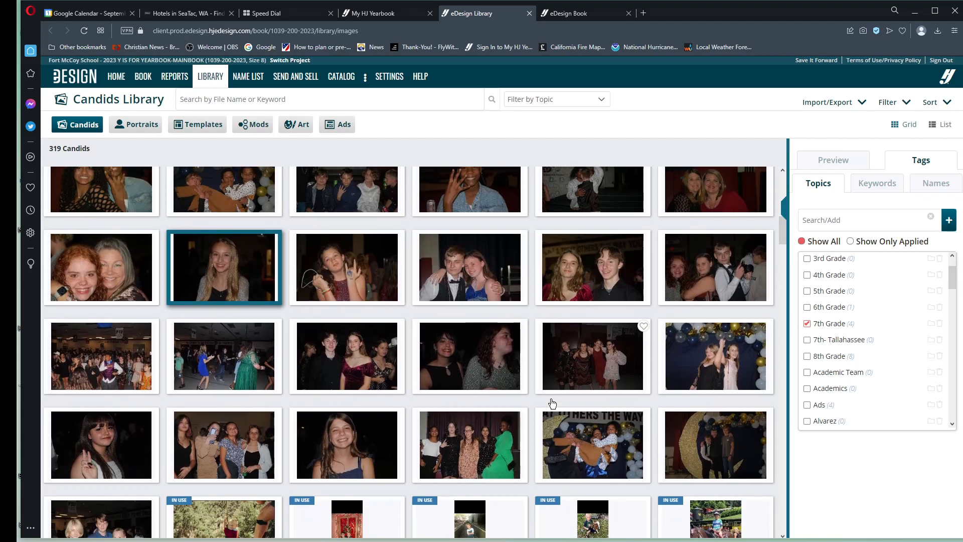
scroll(560, 396, down, 6)
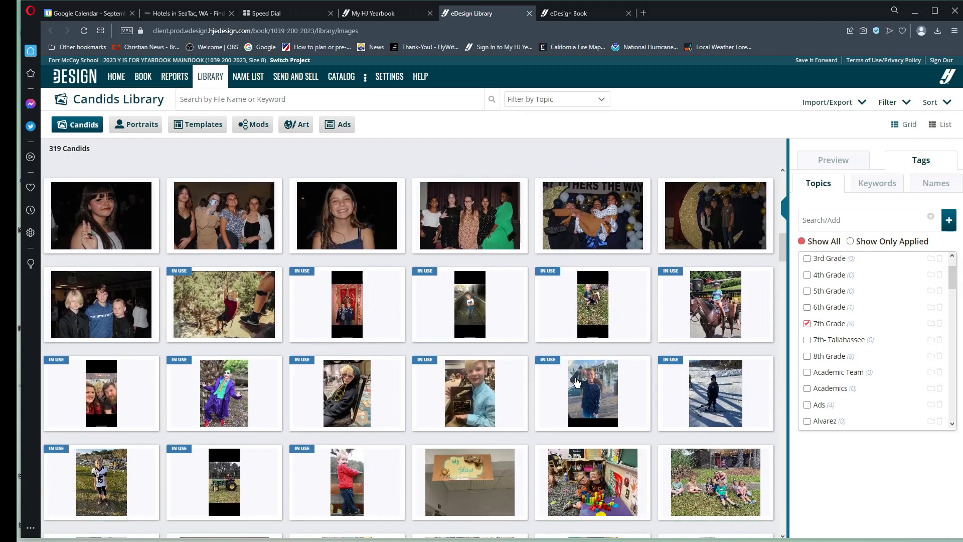
scroll(579, 381, down, 1)
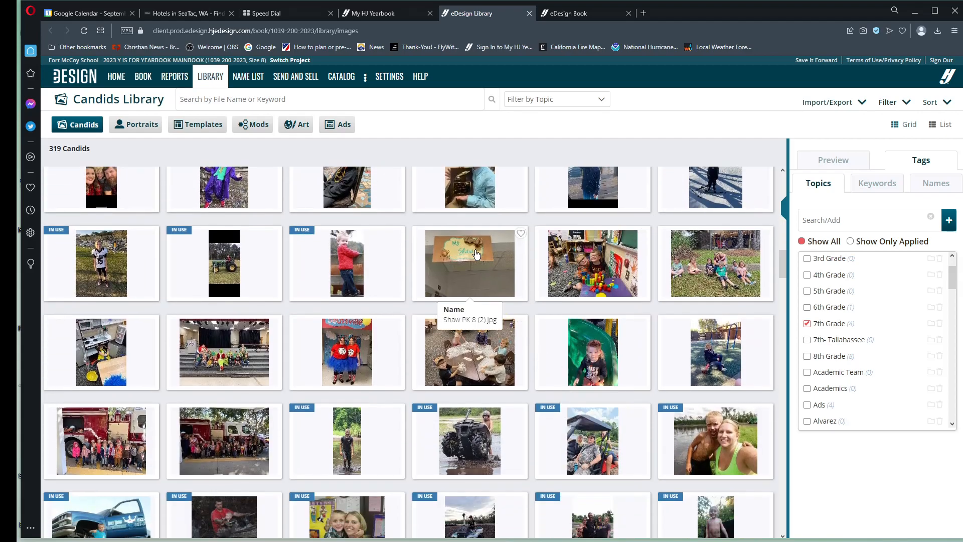
click(464, 274)
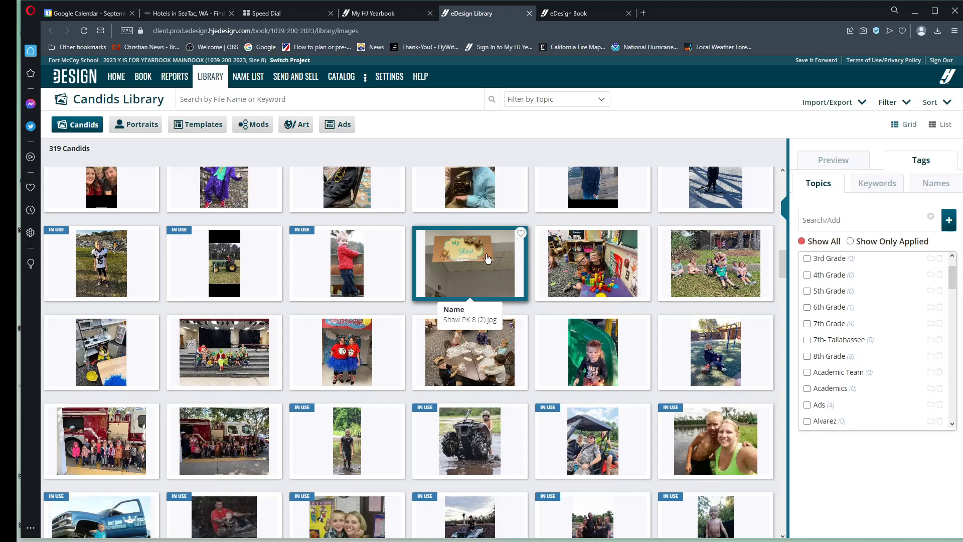
shift+click(235, 451)
scroll(860, 369, down, 3)
scroll(860, 369, down, 10)
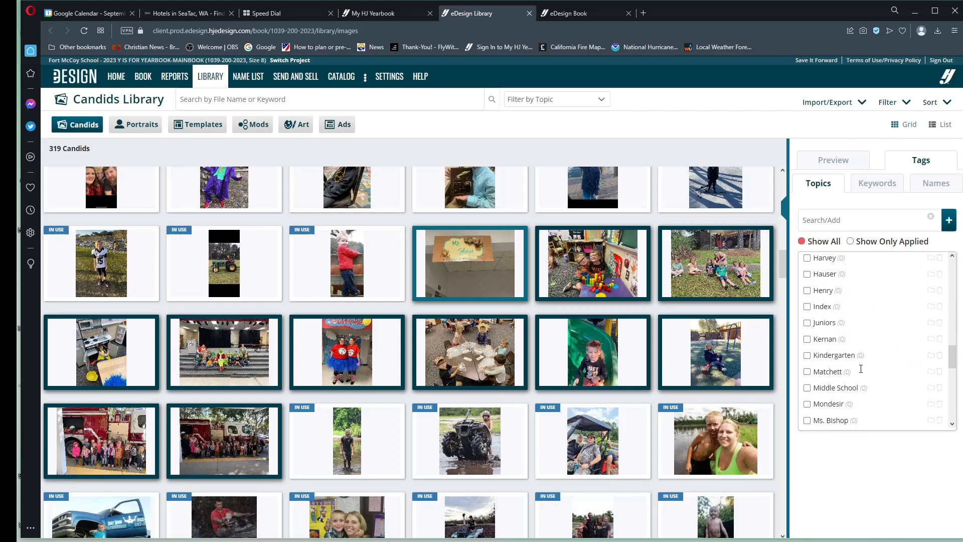
scroll(861, 371, down, 5)
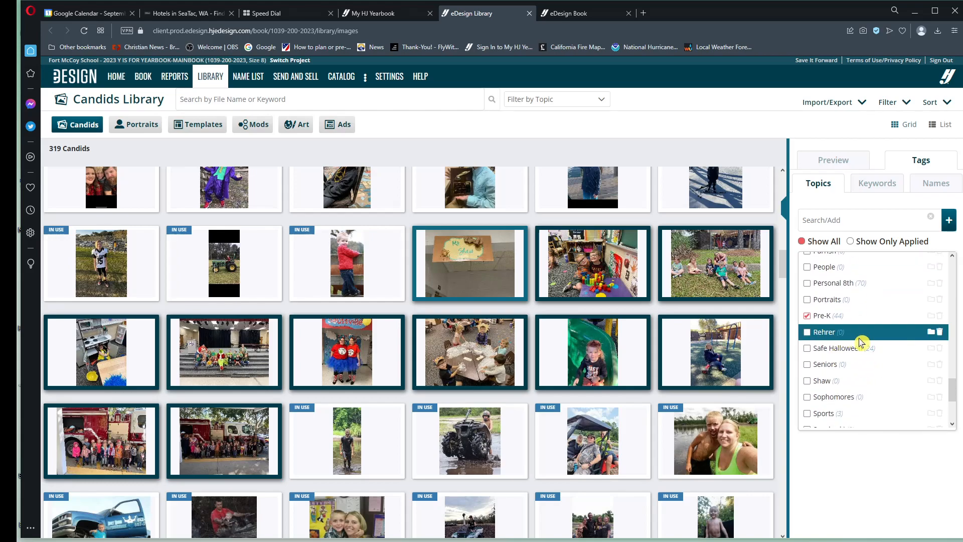
scroll(861, 344, up, 1)
scroll(869, 330, down, 1)
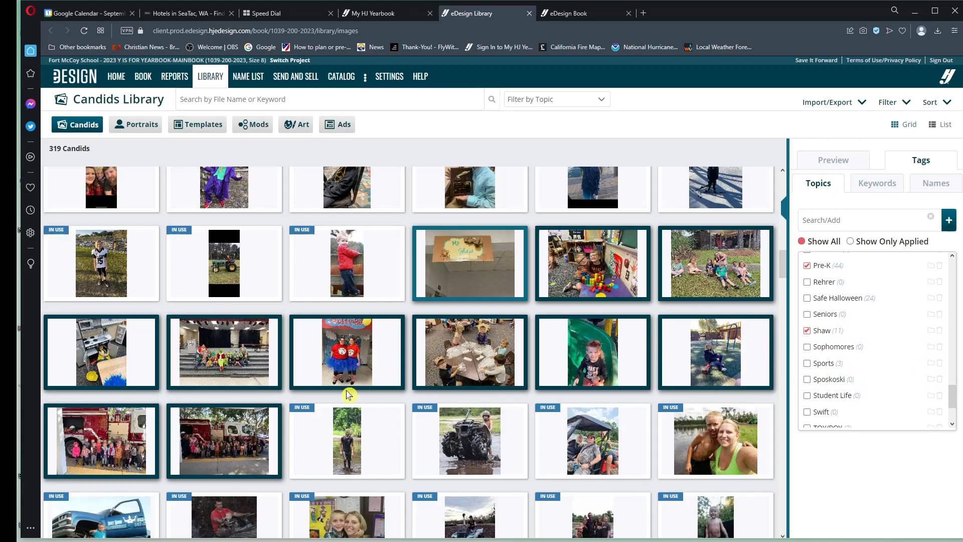
Step: Look through the further candids, examining file names and the pages on which the in-use photos are placed
scroll(348, 394, down, 6)
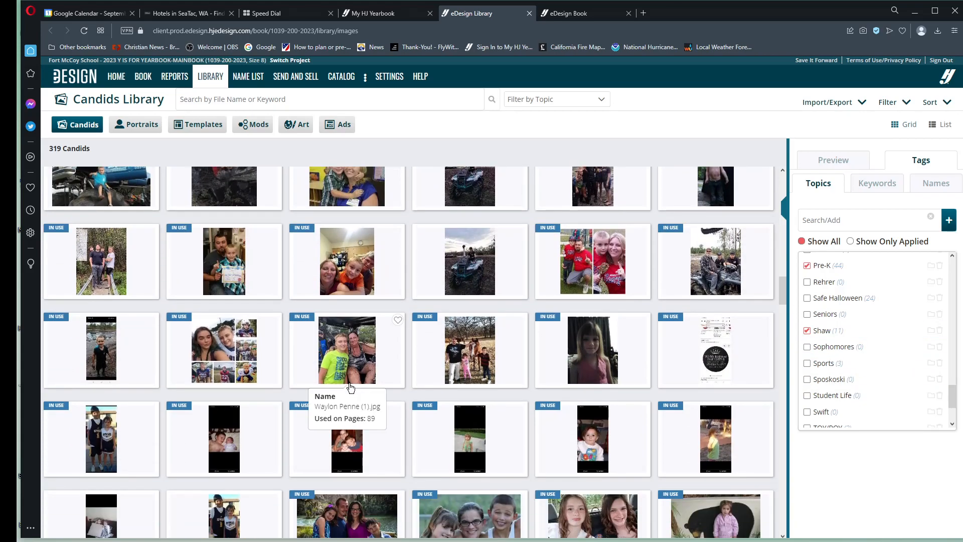
scroll(350, 388, down, 2)
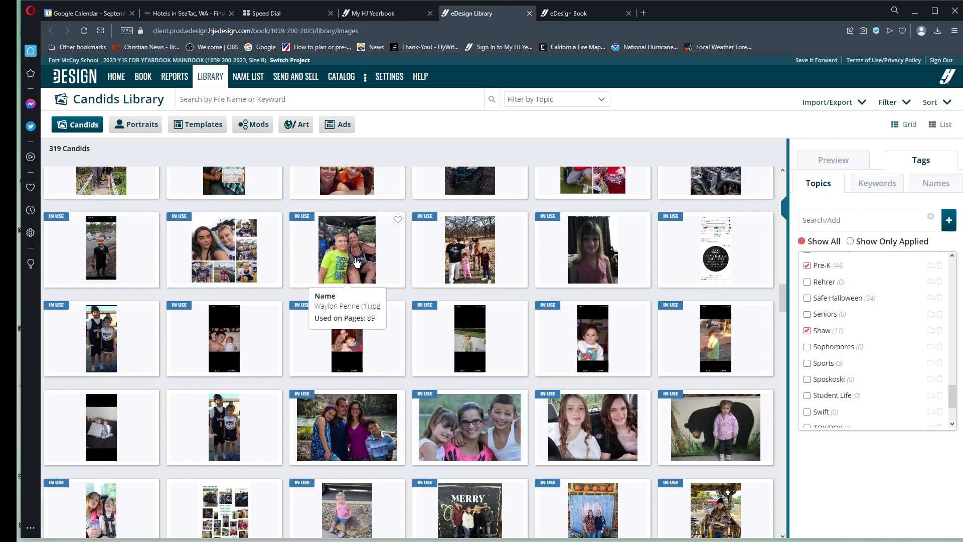
scroll(356, 261, up, 1)
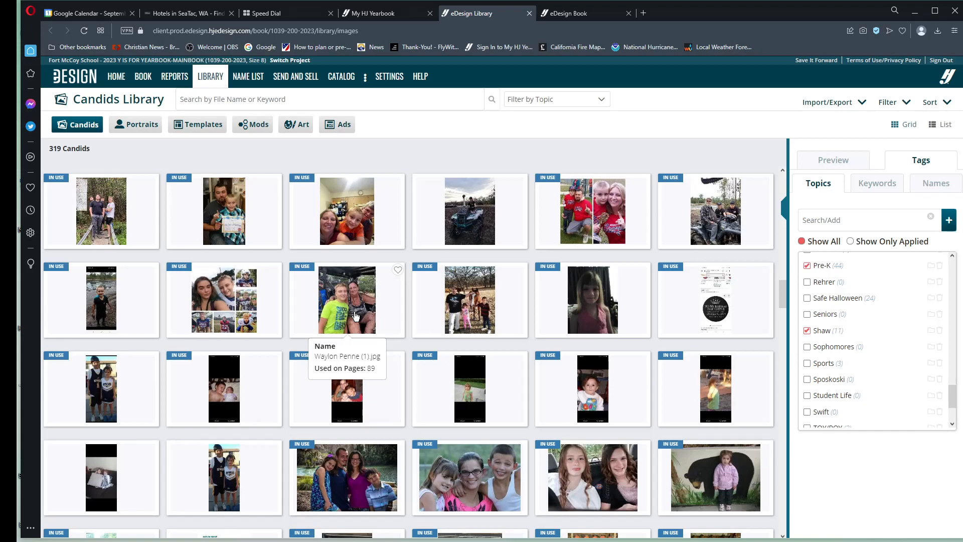
scroll(356, 315, down, 3)
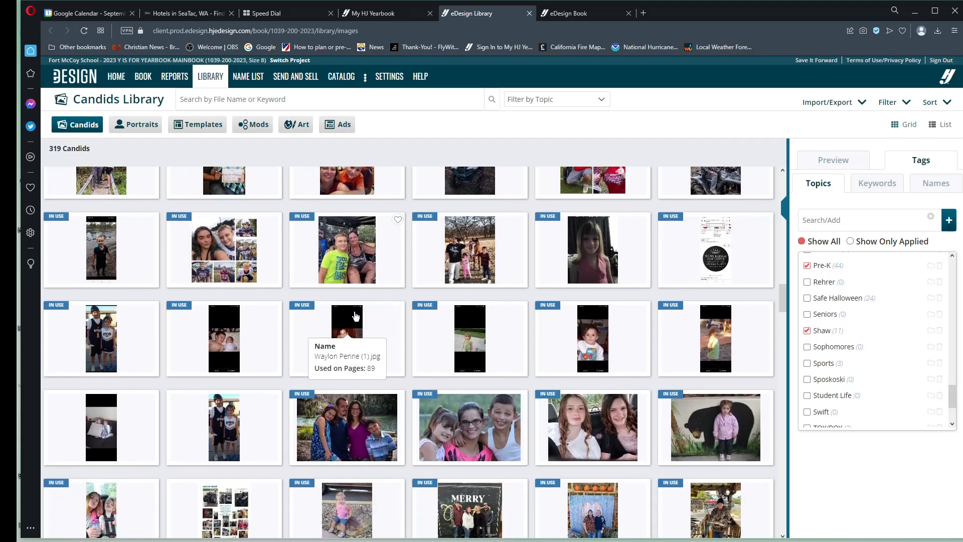
scroll(355, 315, down, 1)
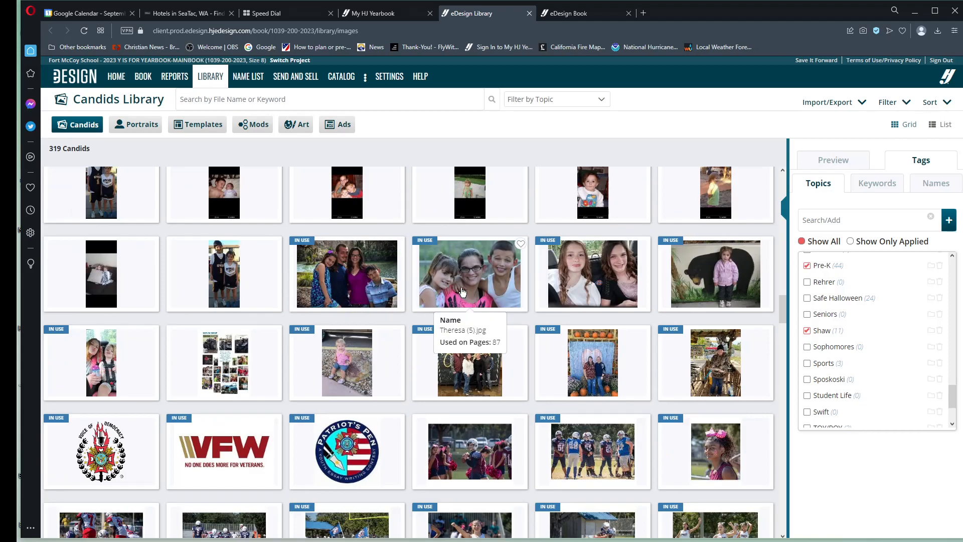
scroll(429, 365, down, 3)
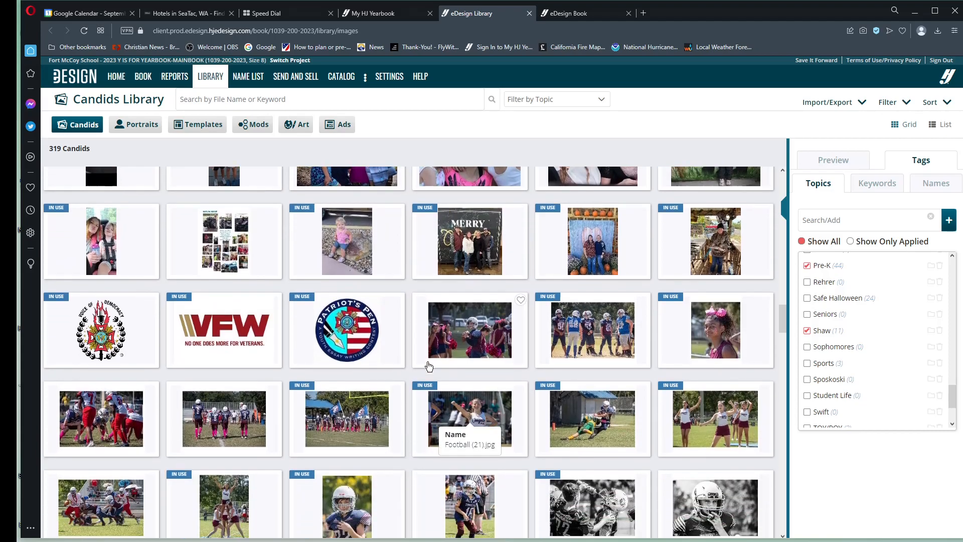
scroll(436, 362, up, 4)
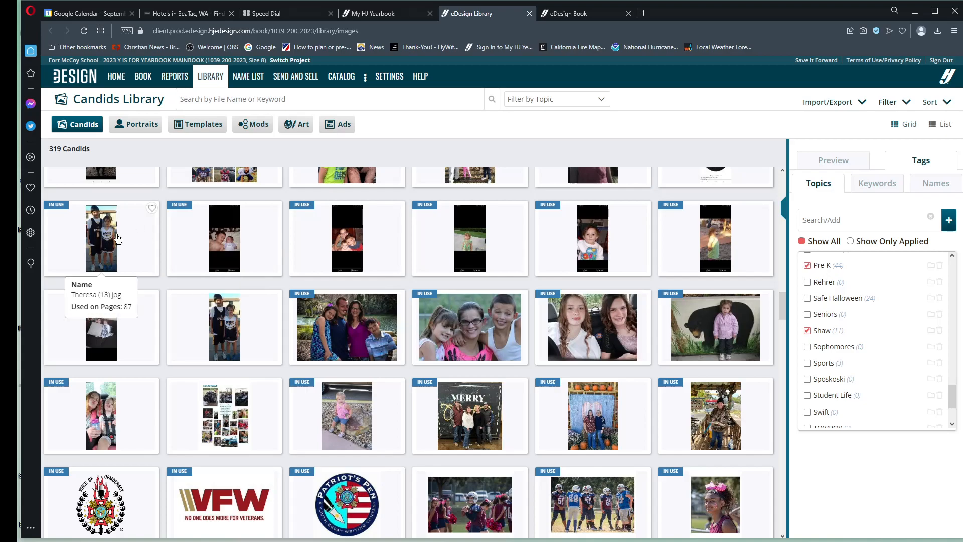
scroll(115, 239, up, 1)
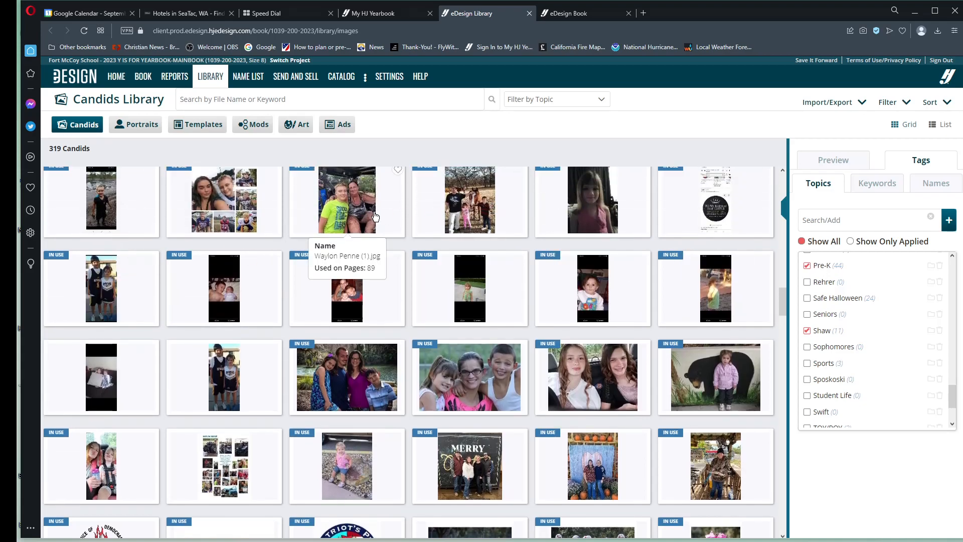
Step: Select the range of family photos ending with the mother-and-child photo beside the collage, and tag them with a new keyword of the person's first name
scroll(471, 205, down, 2)
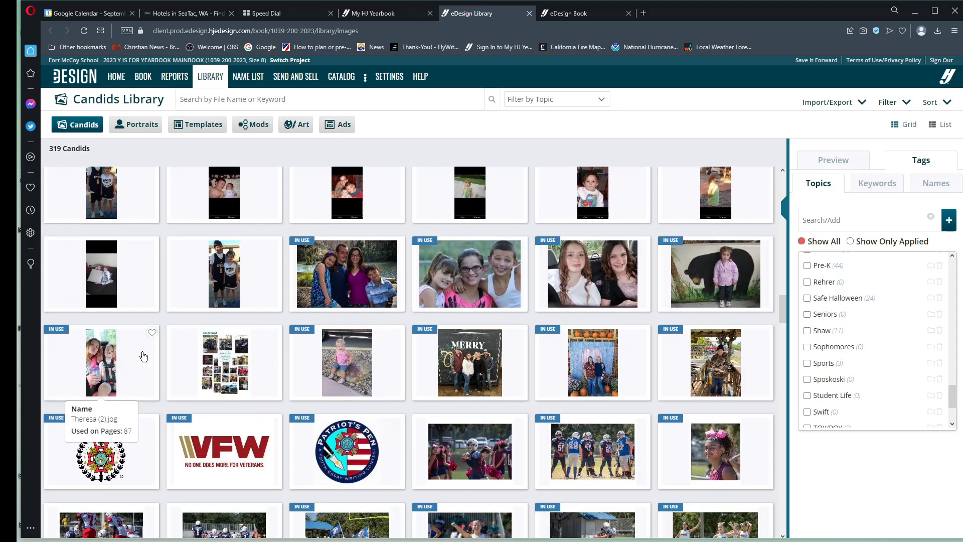
shift+click(112, 361)
scroll(905, 351, down, 1)
scroll(902, 344, down, 1)
scroll(903, 339, up, 6)
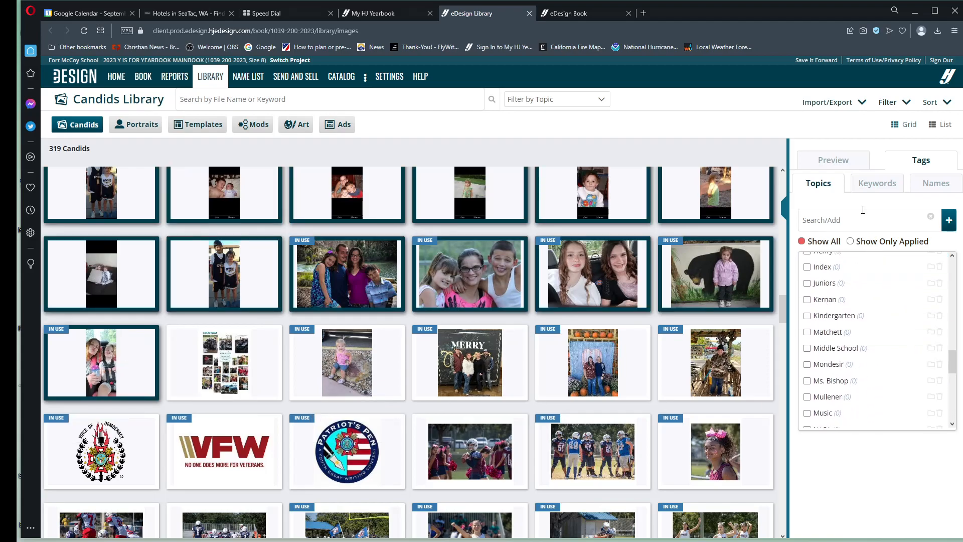
click(880, 185)
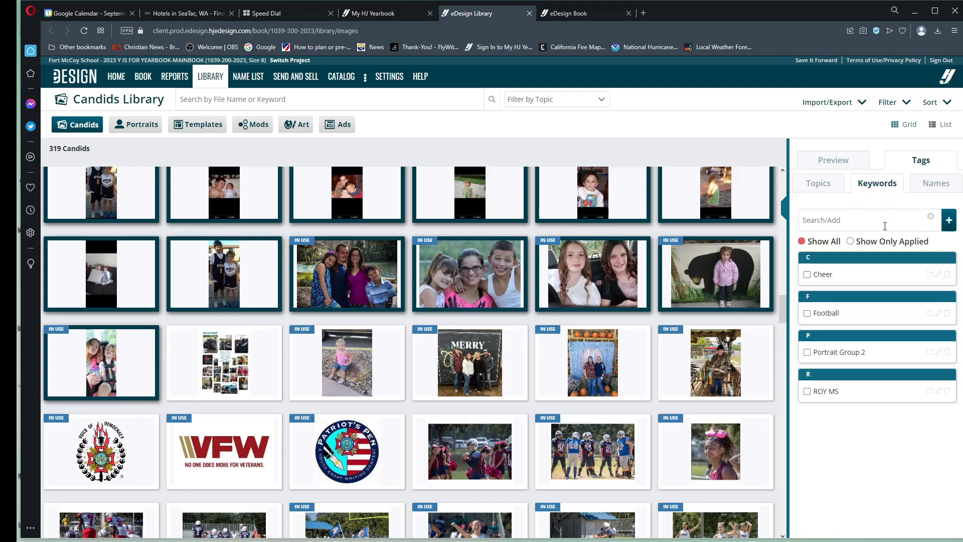
click(861, 212)
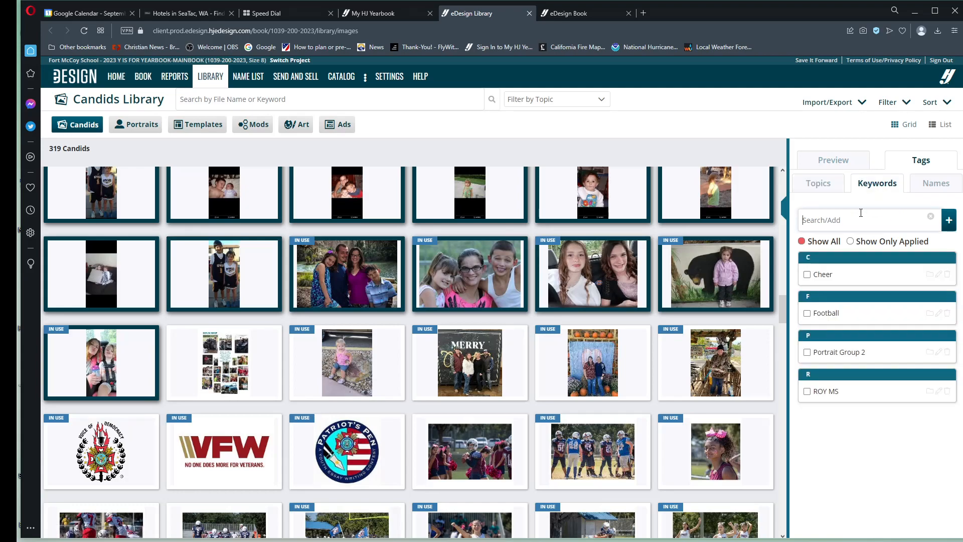
text(Theresa)
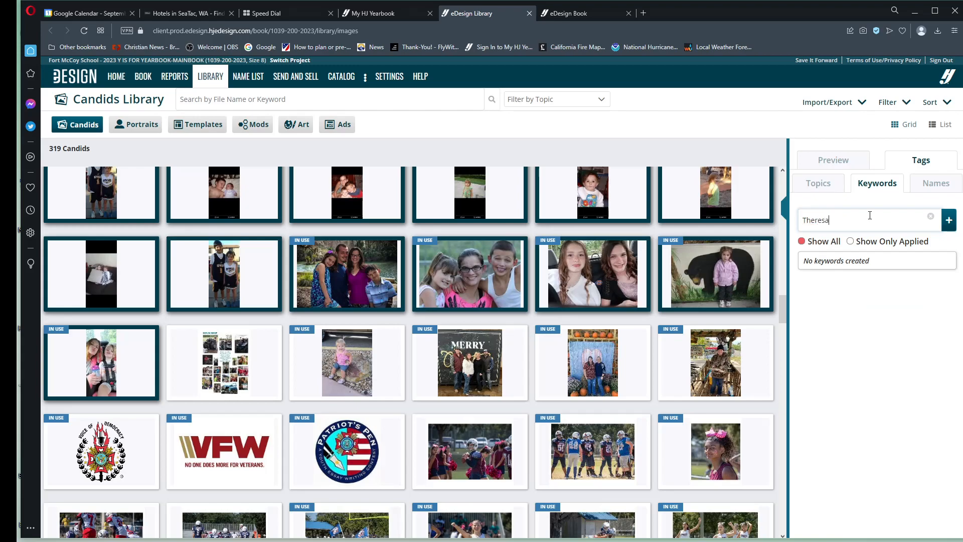
click(949, 220)
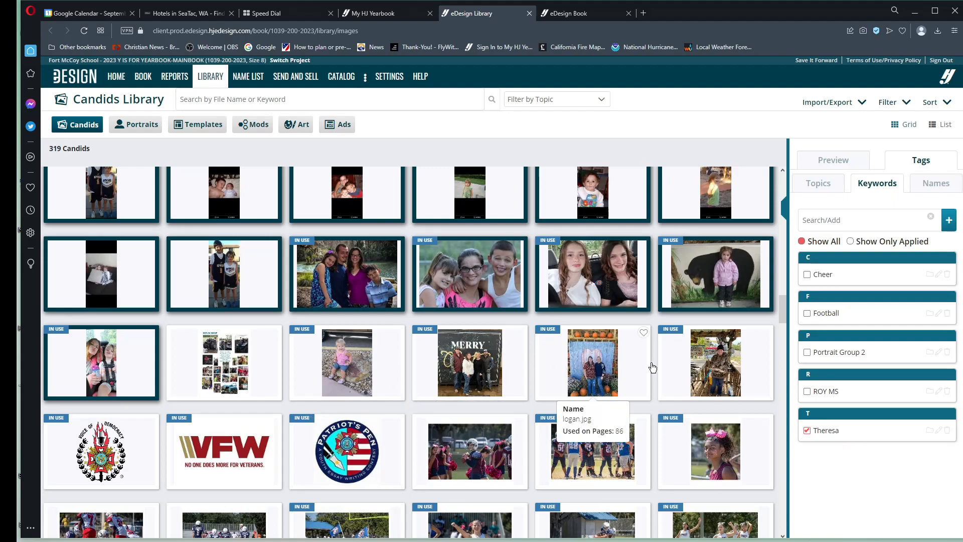
Step: Tag the Voice of Democracy, VFW and Patriot's Pen logos with a new keyword VFW
scroll(694, 394, down, 2)
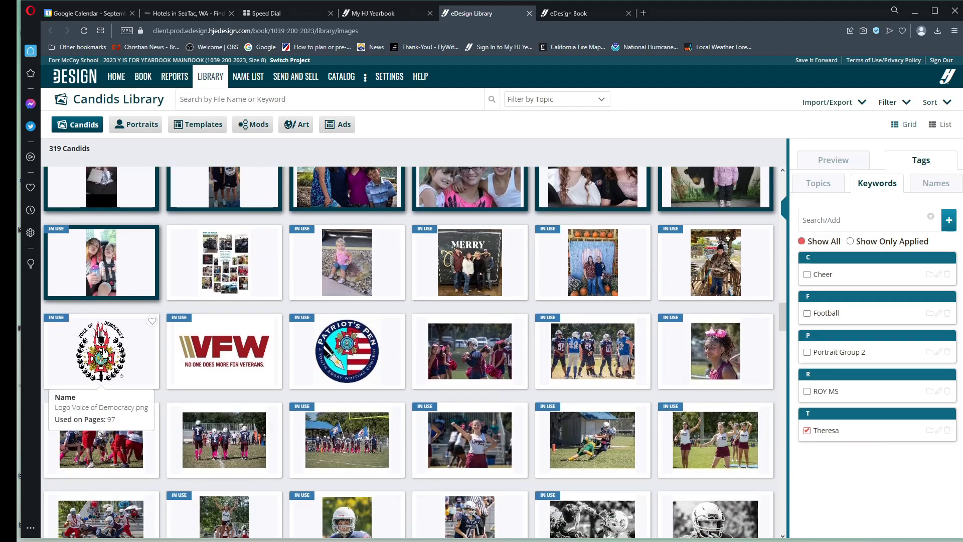
click(100, 360)
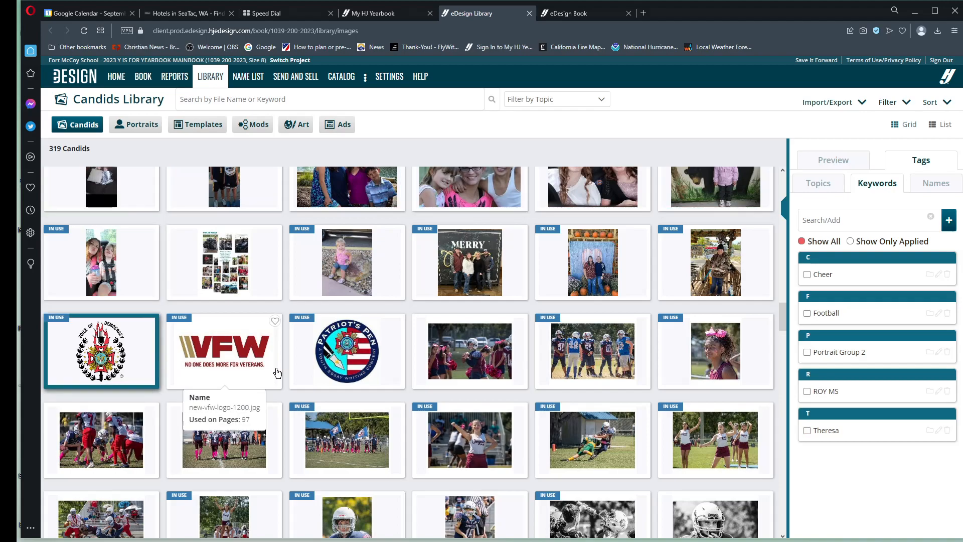
shift+click(357, 357)
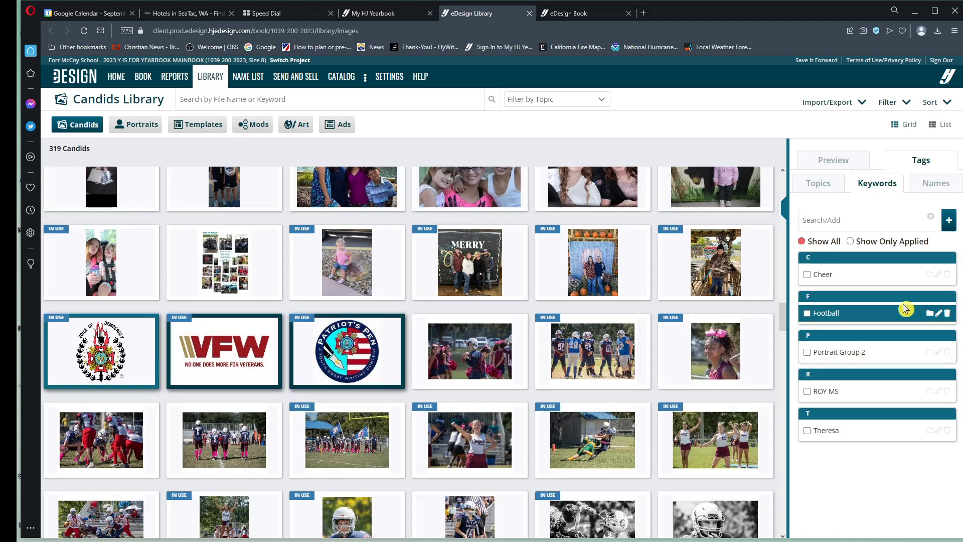
click(849, 220)
text(V)
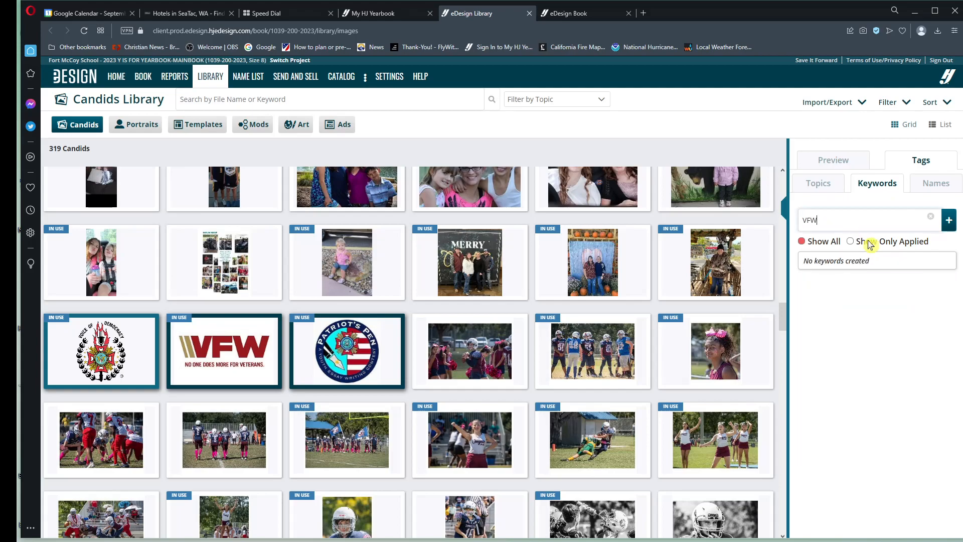
text(FW)
click(949, 220)
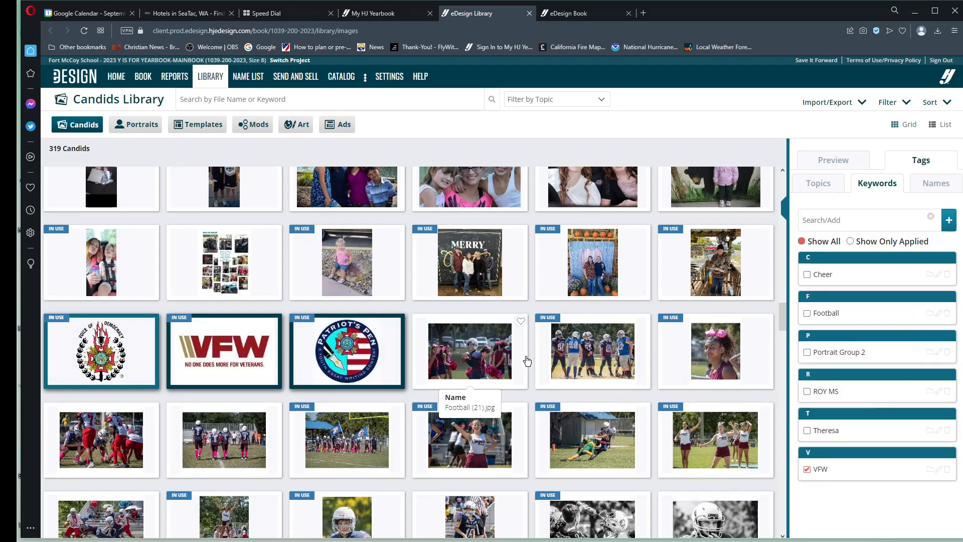
Step: Check the Football and Cheer keywords on the football team lineup photo and on Football (19).jpg
scroll(615, 320, down, 2)
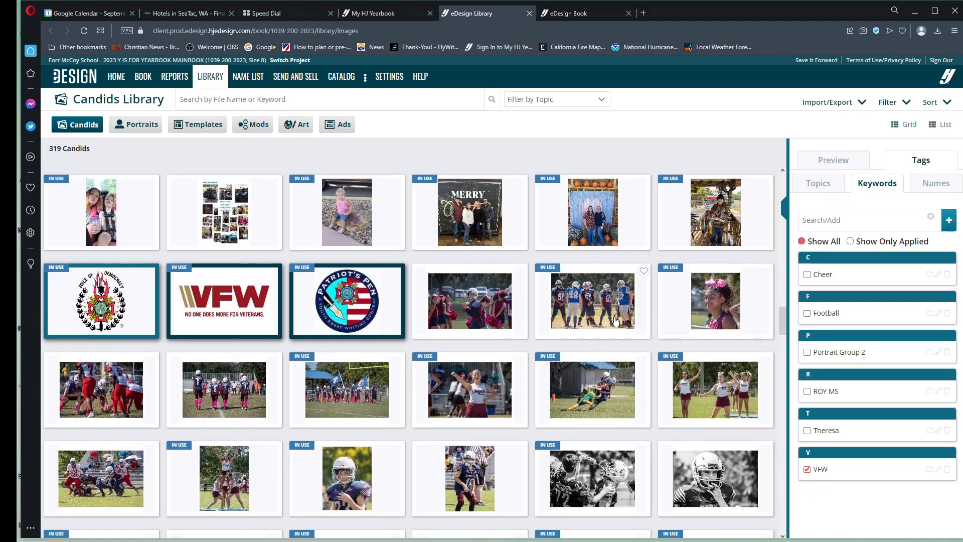
click(600, 240)
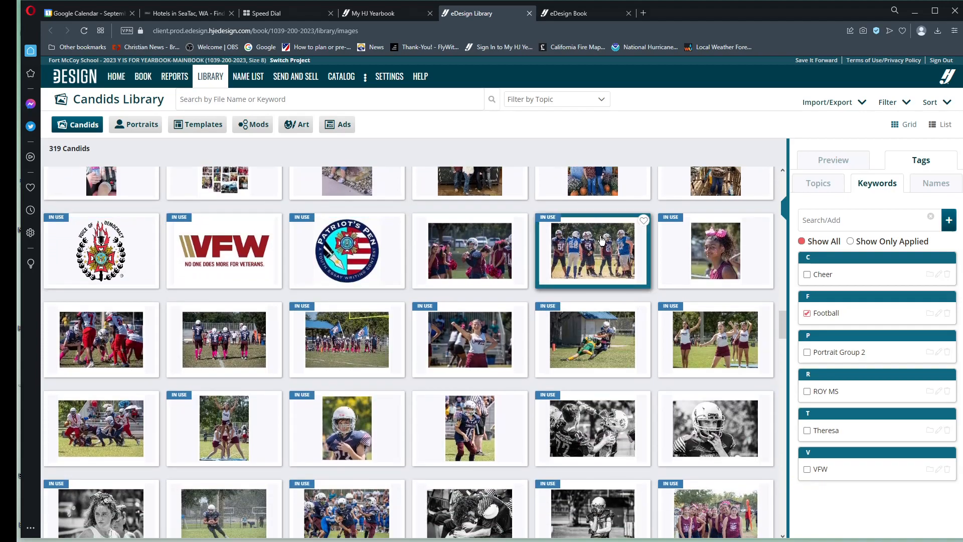
click(819, 312)
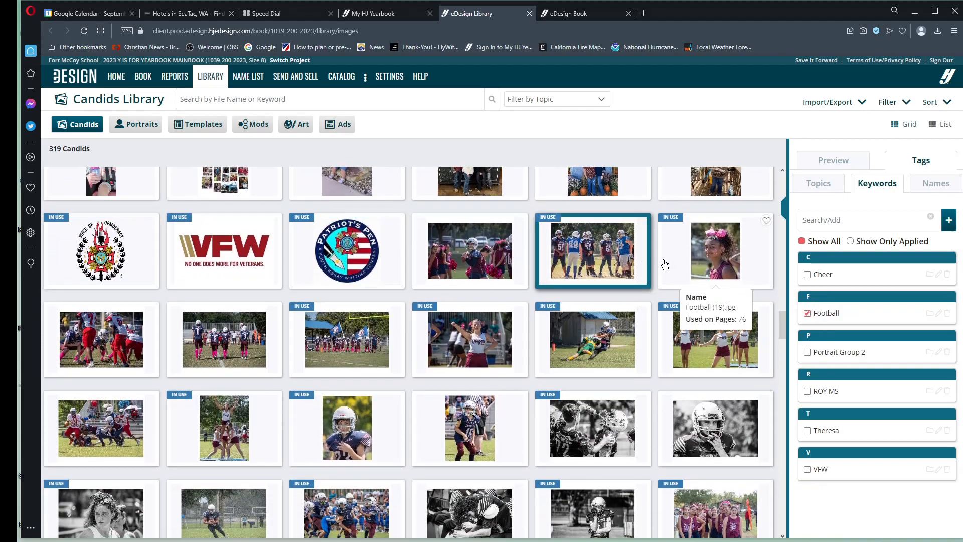
click(708, 250)
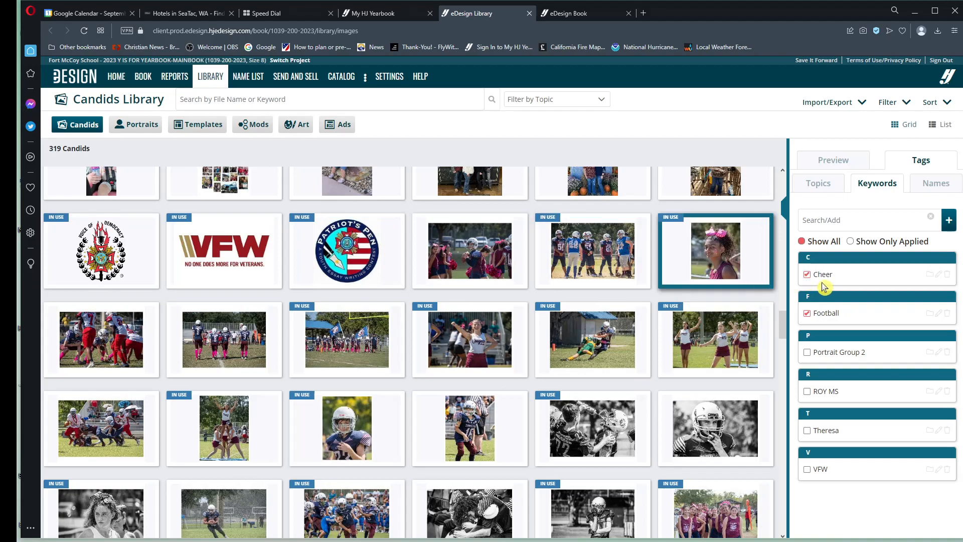
click(828, 275)
Step: Return to the Fall Ball photos, select the dark one of two girls side by side, and review its grade topic
scroll(577, 321, up, 10)
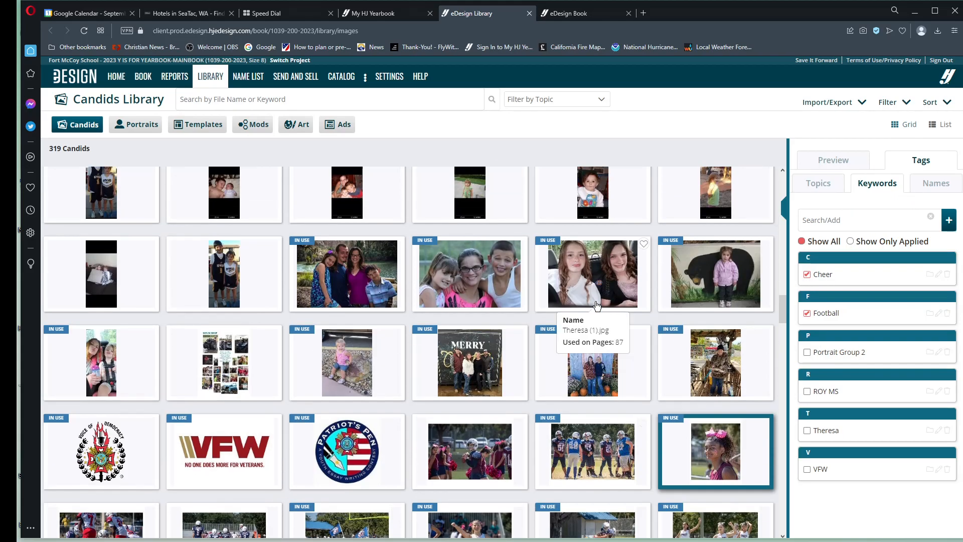
scroll(597, 306, up, 8)
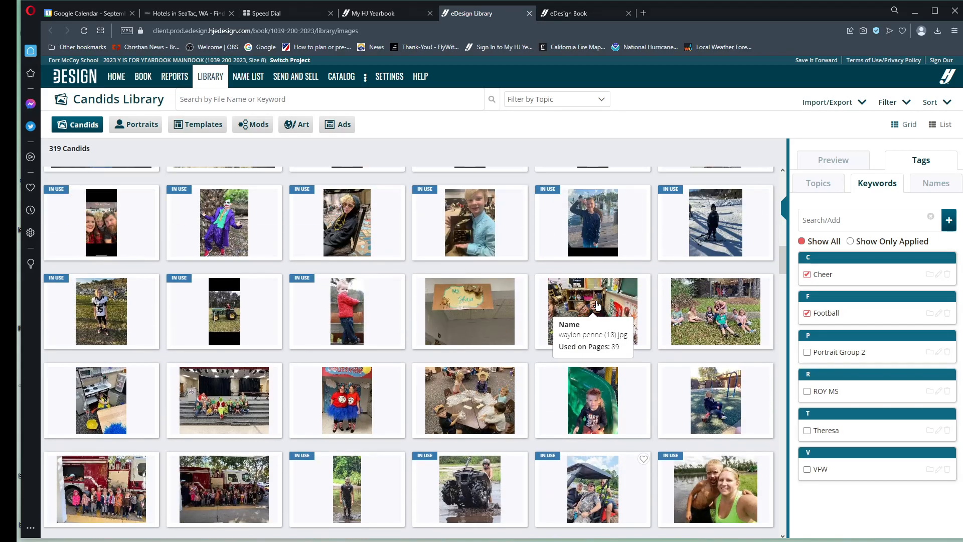
scroll(598, 305, up, 5)
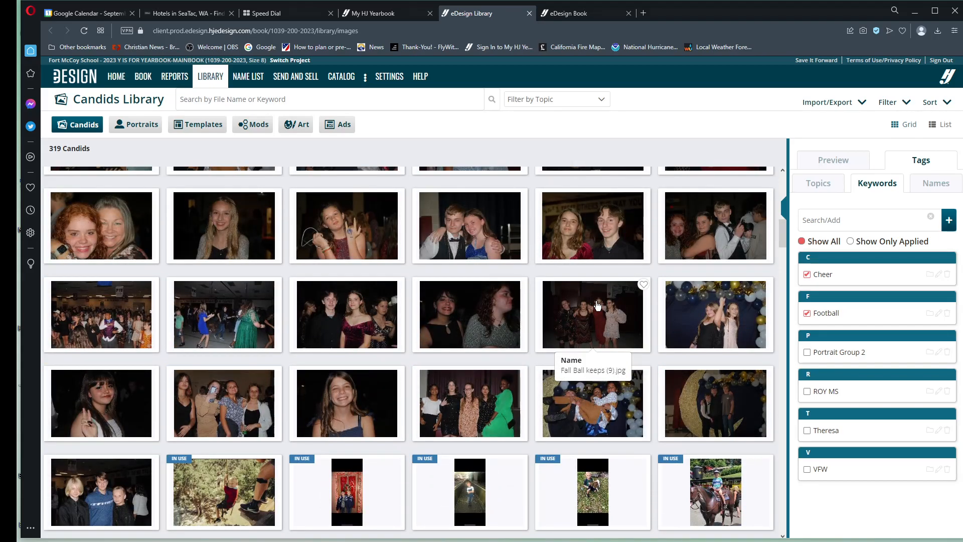
scroll(597, 305, up, 5)
scroll(384, 221, up, 5)
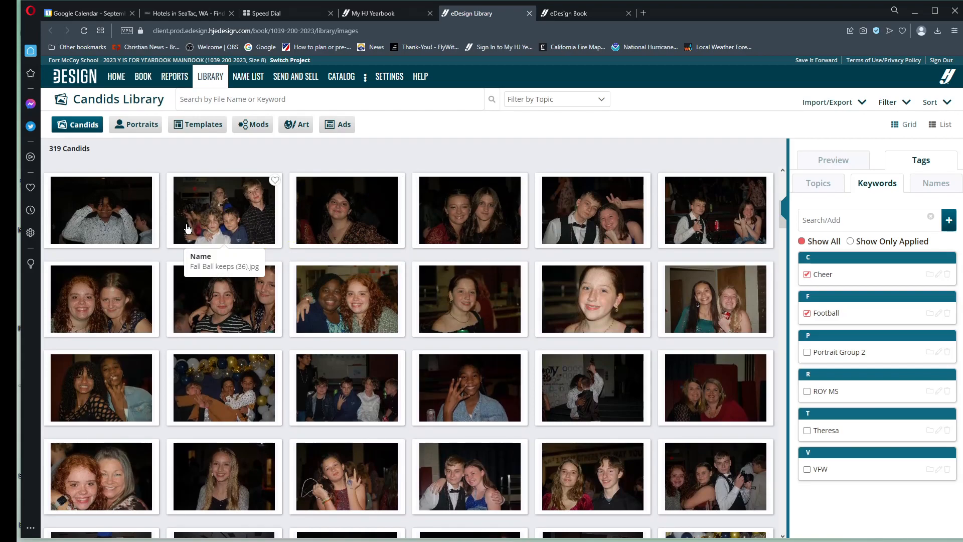
scroll(187, 229, up, 1)
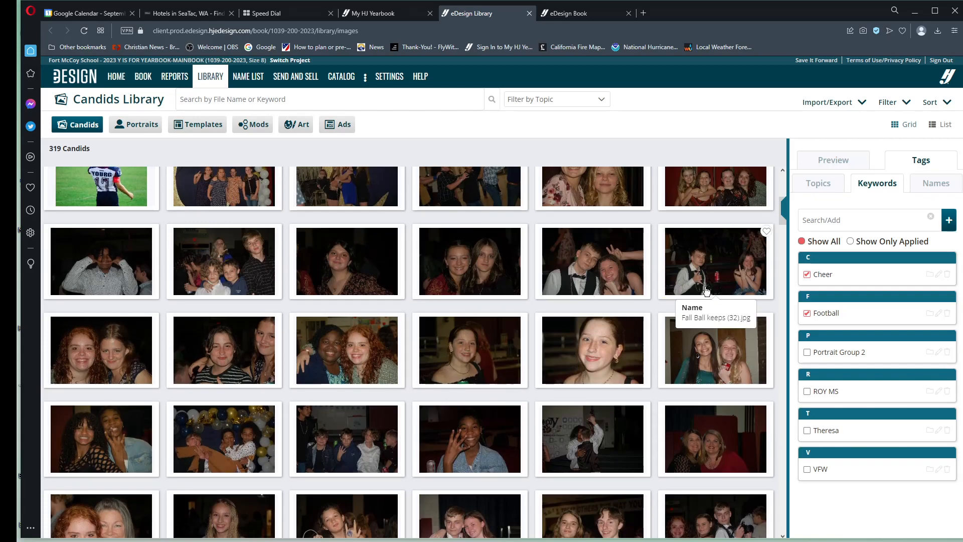
click(482, 256)
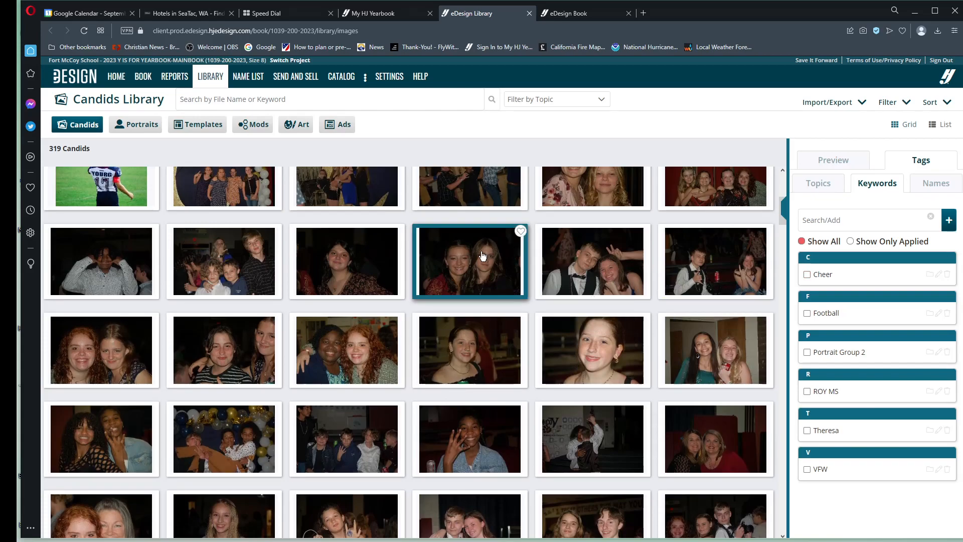
click(834, 188)
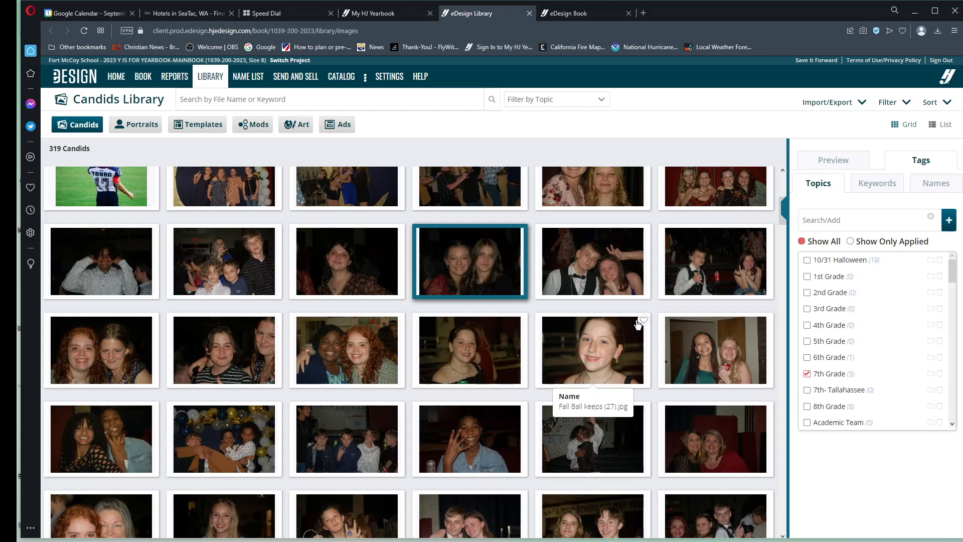
Step: Check the grade topics on Fall Ball keeps (27).jpg and on each of the four photos preceding it in the same row
click(598, 355)
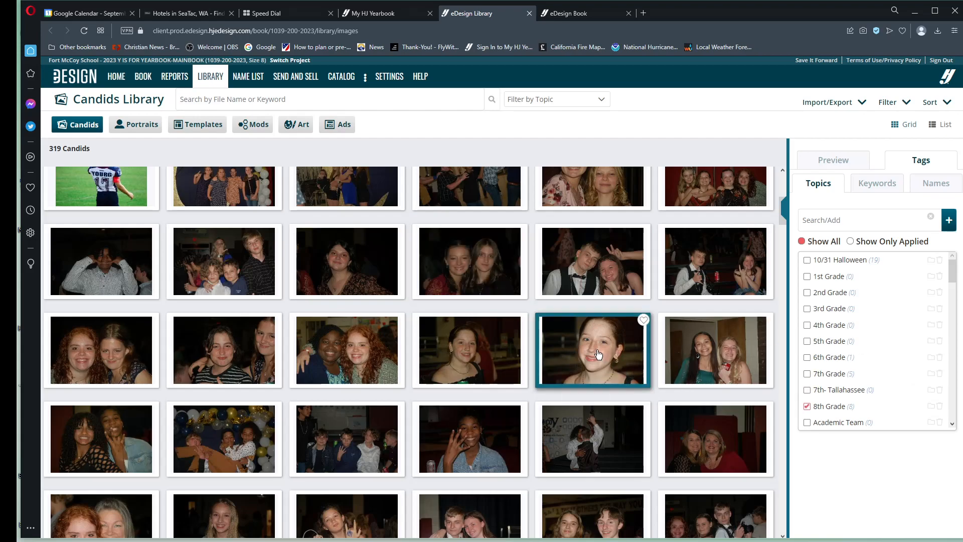
click(464, 349)
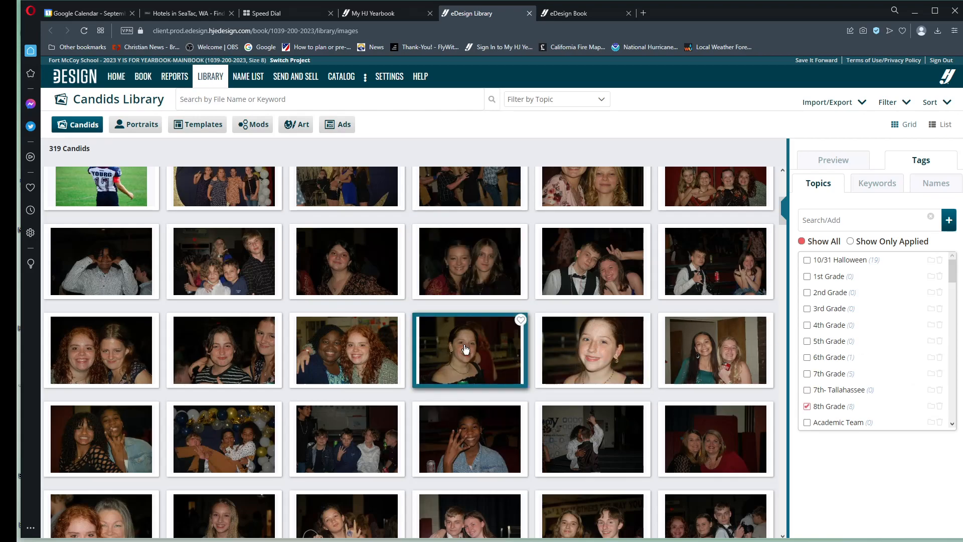
click(328, 331)
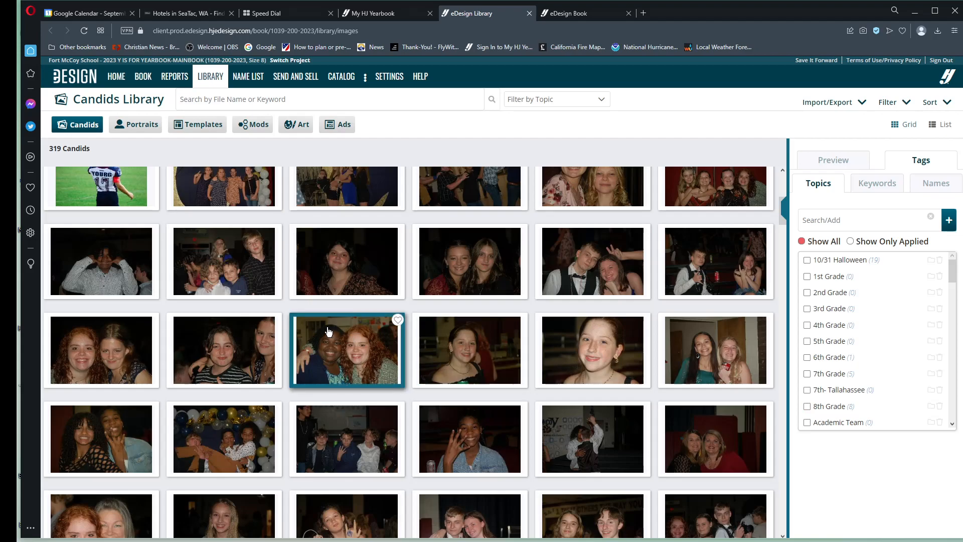
click(237, 352)
click(103, 341)
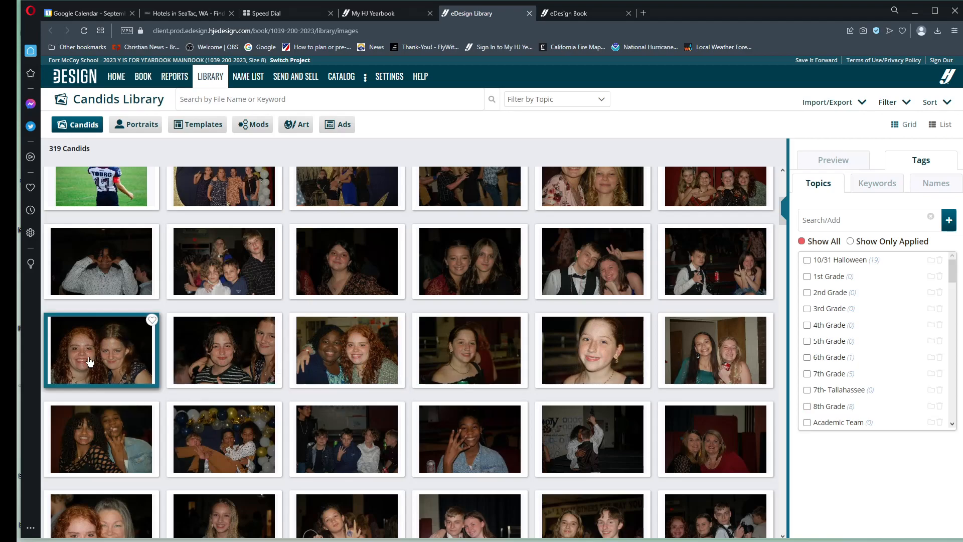
Step: Check the grade topic on Fall Ball keeps (25).jpg and view the photo enlarged before returning to the library
scroll(105, 344, down, 2)
click(110, 341)
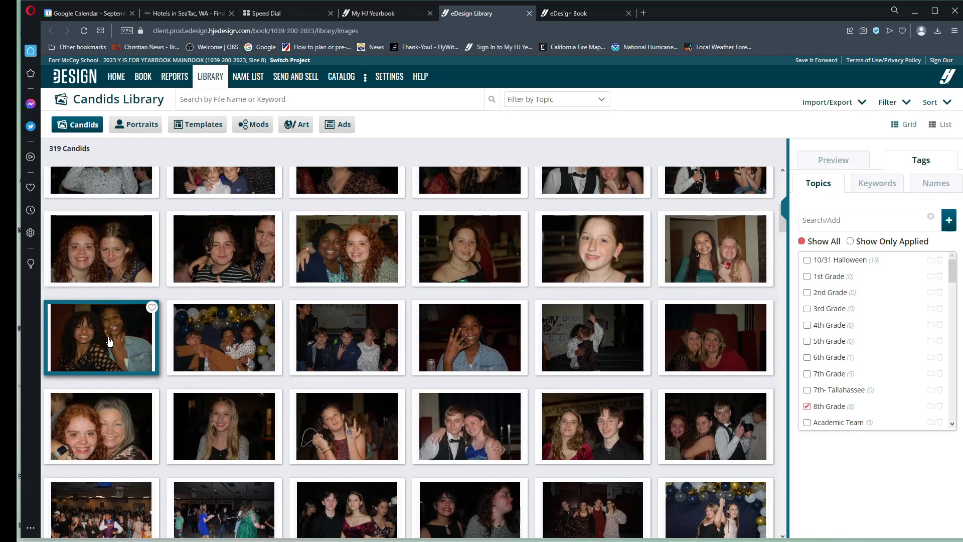
double_click(104, 337)
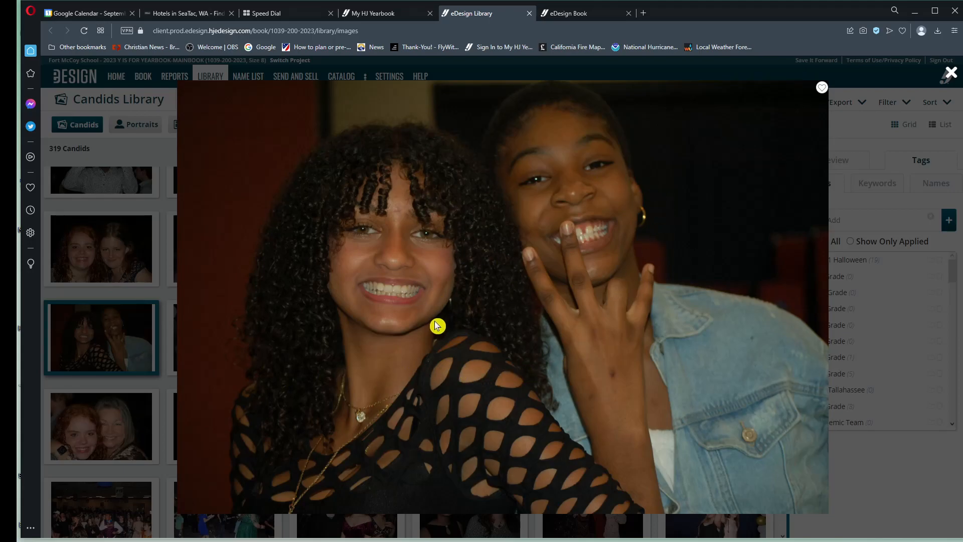
click(951, 72)
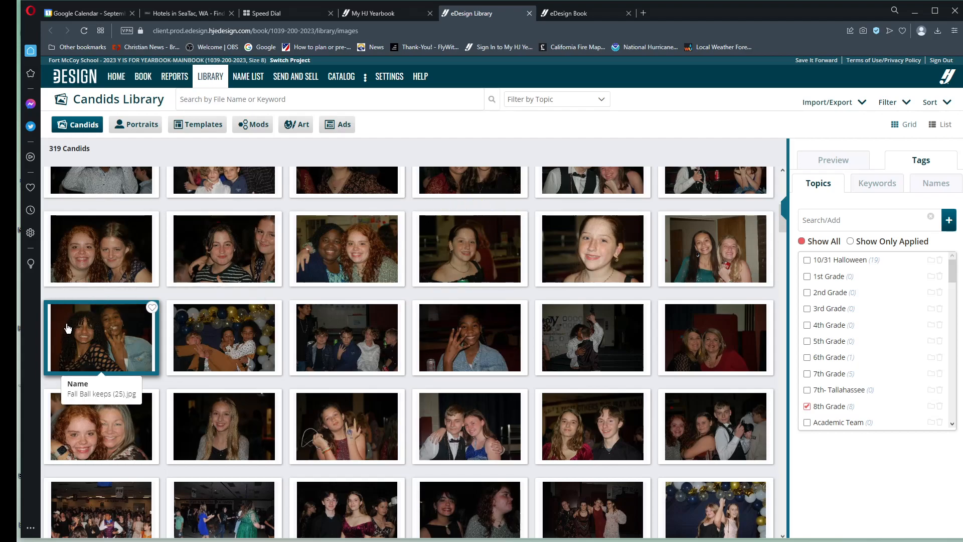